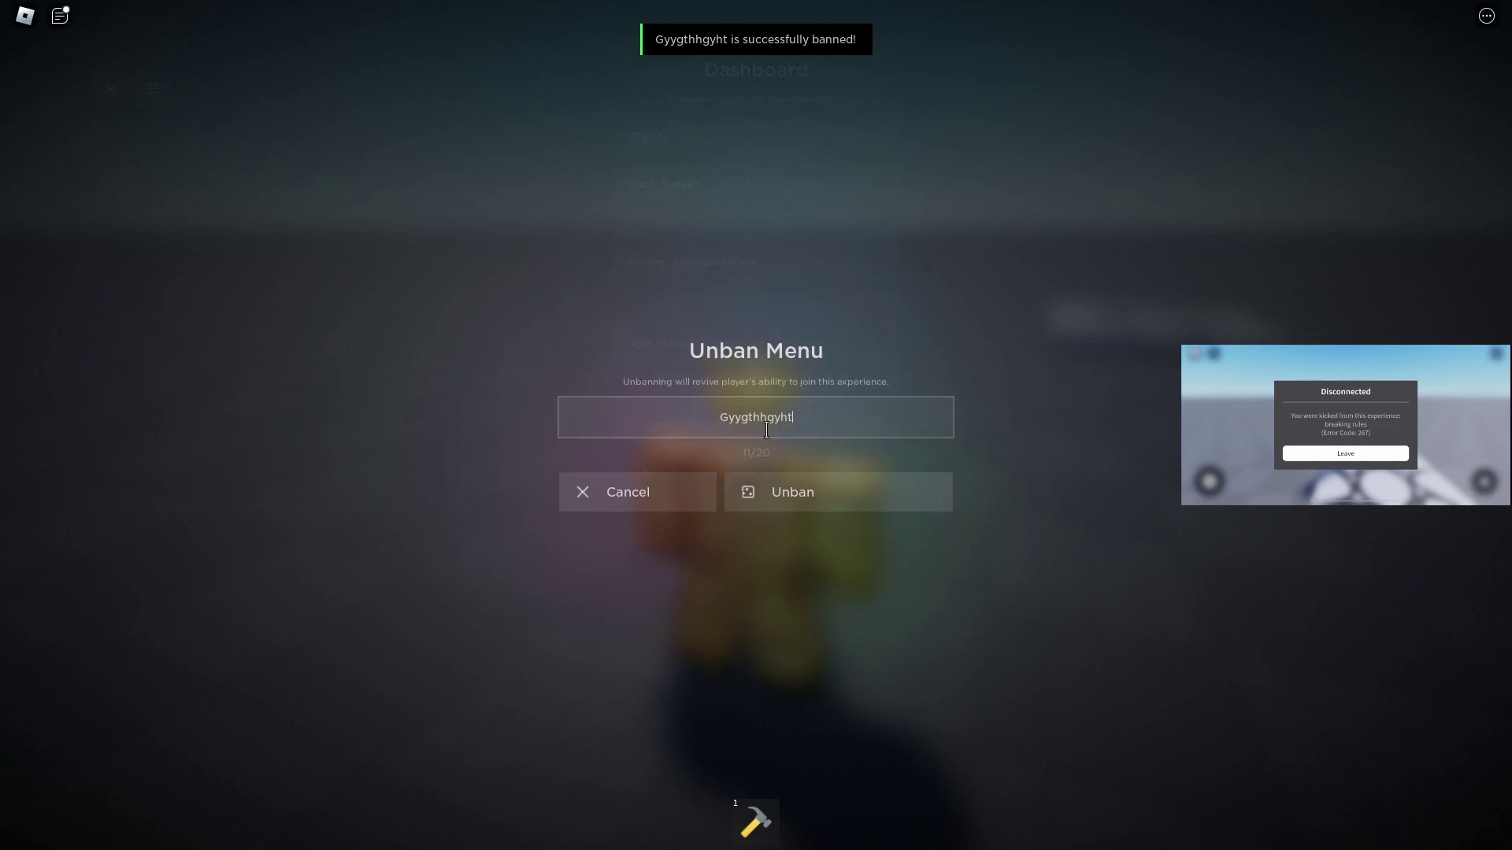
- Unban the player whose username is entered in the Unban Menu
left_click(830, 504)
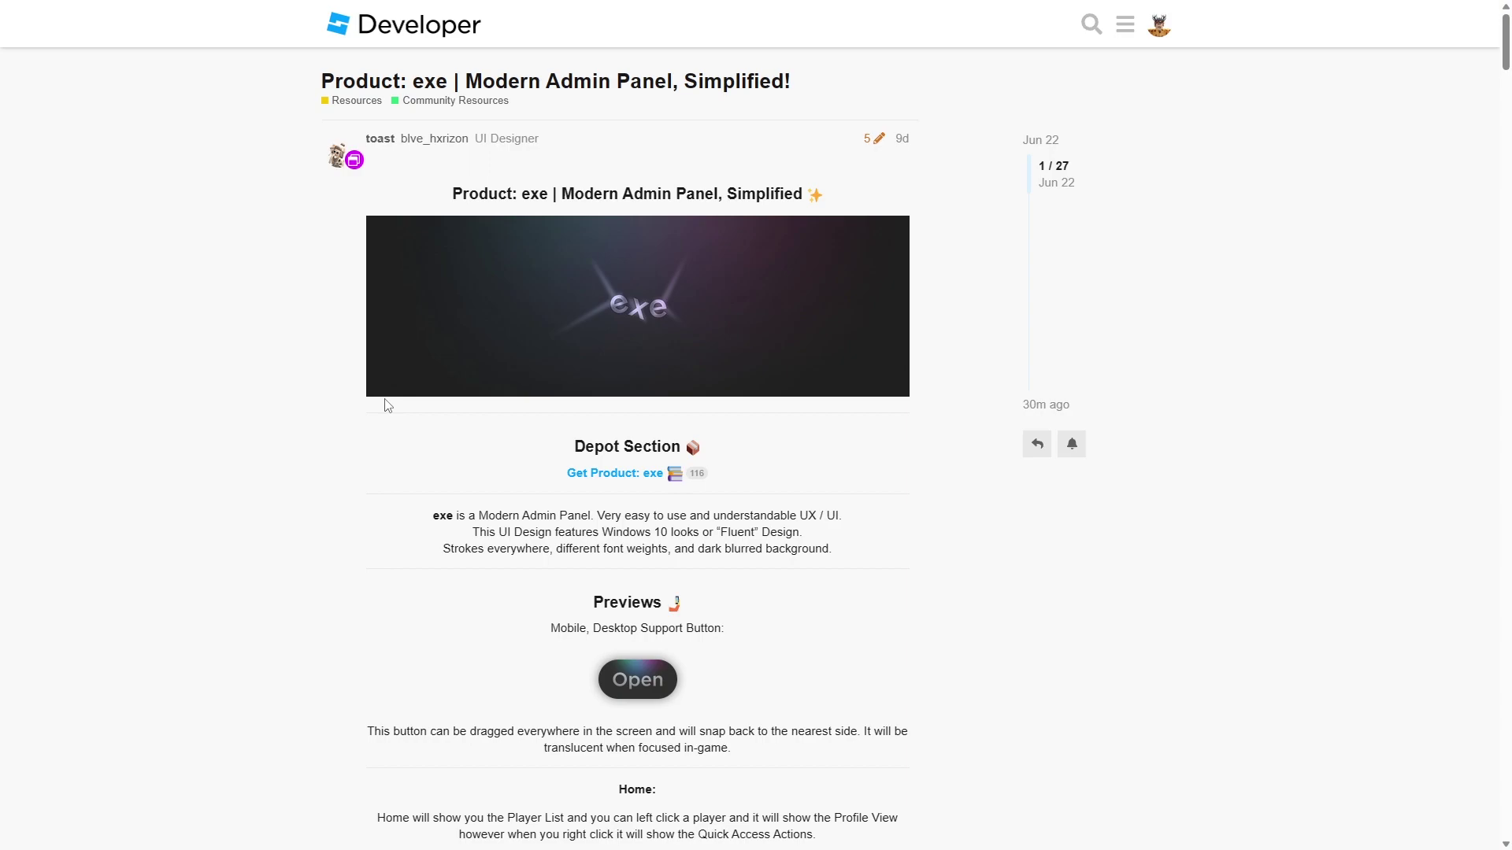
- Open the Product: exe model page from the forum post and delete the owned item from the inventory
left_click(630, 474)
left_click(1038, 153)
left_click(1014, 182)
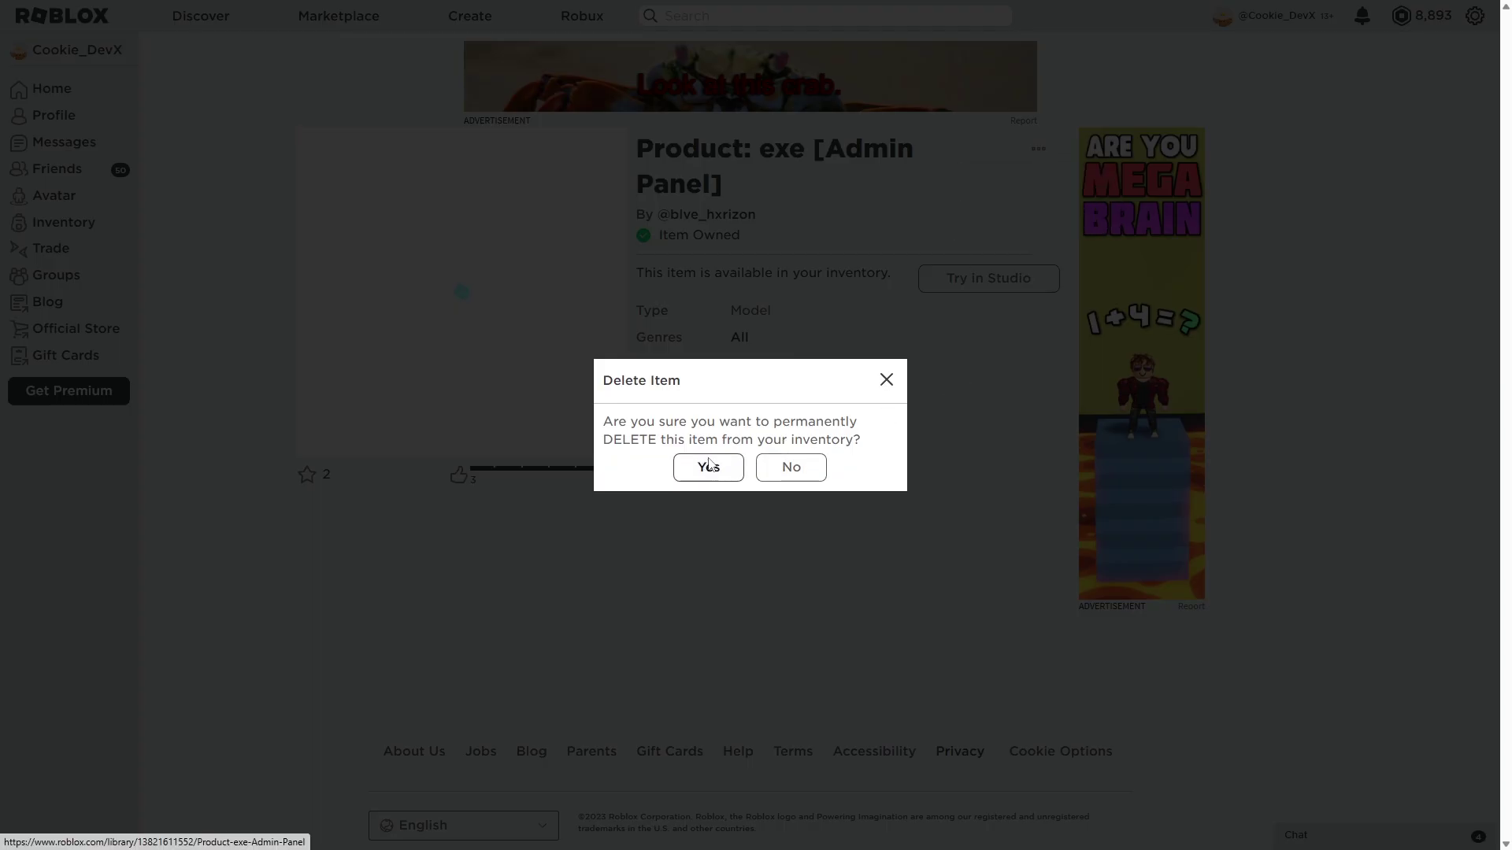
left_click(706, 467)
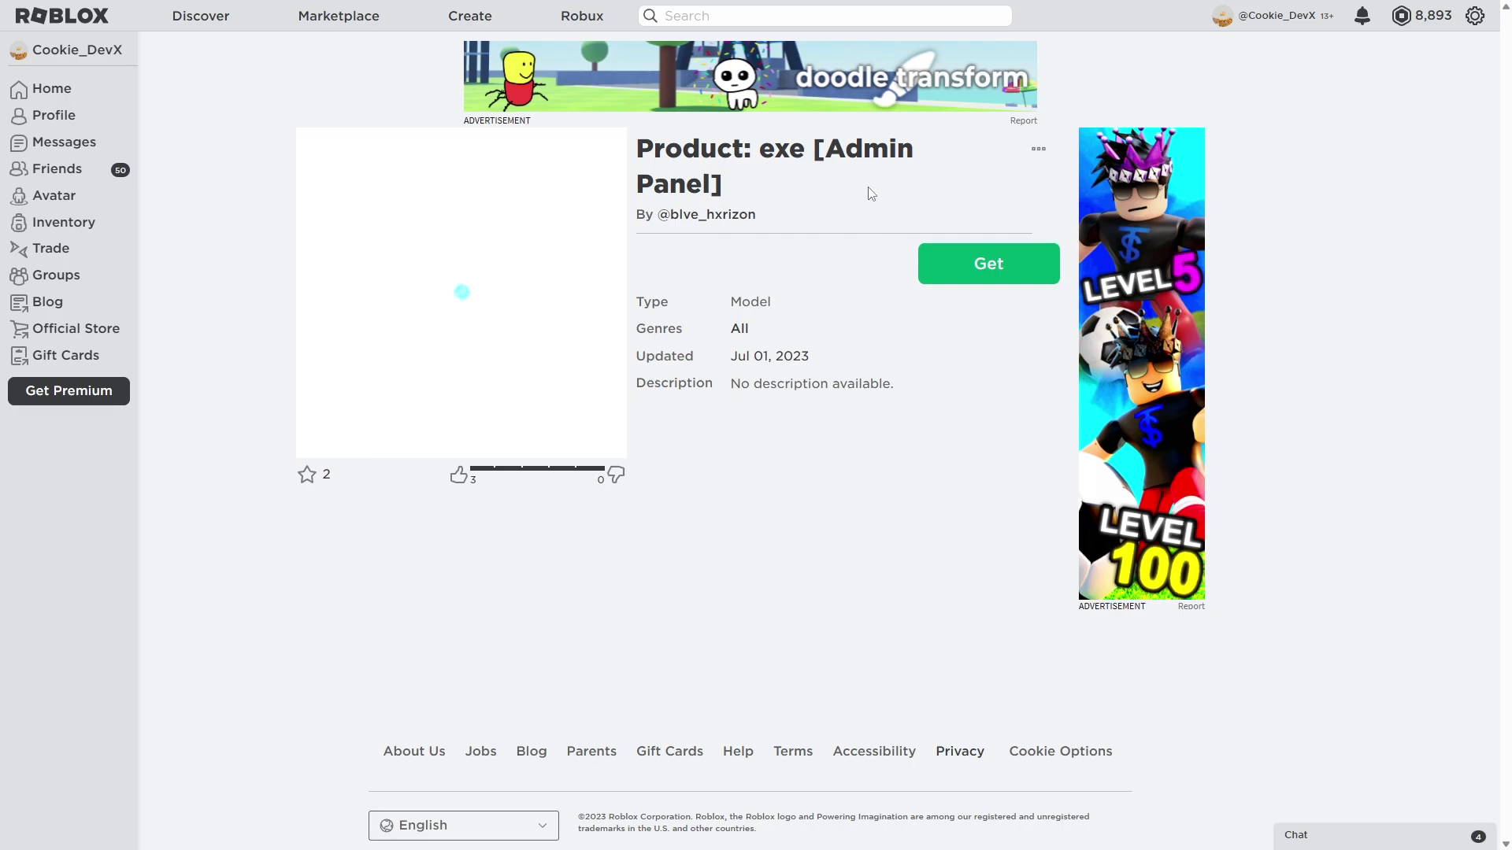
- Get the free Product: exe [Admin Panel] model again for the inventory
left_click(978, 249)
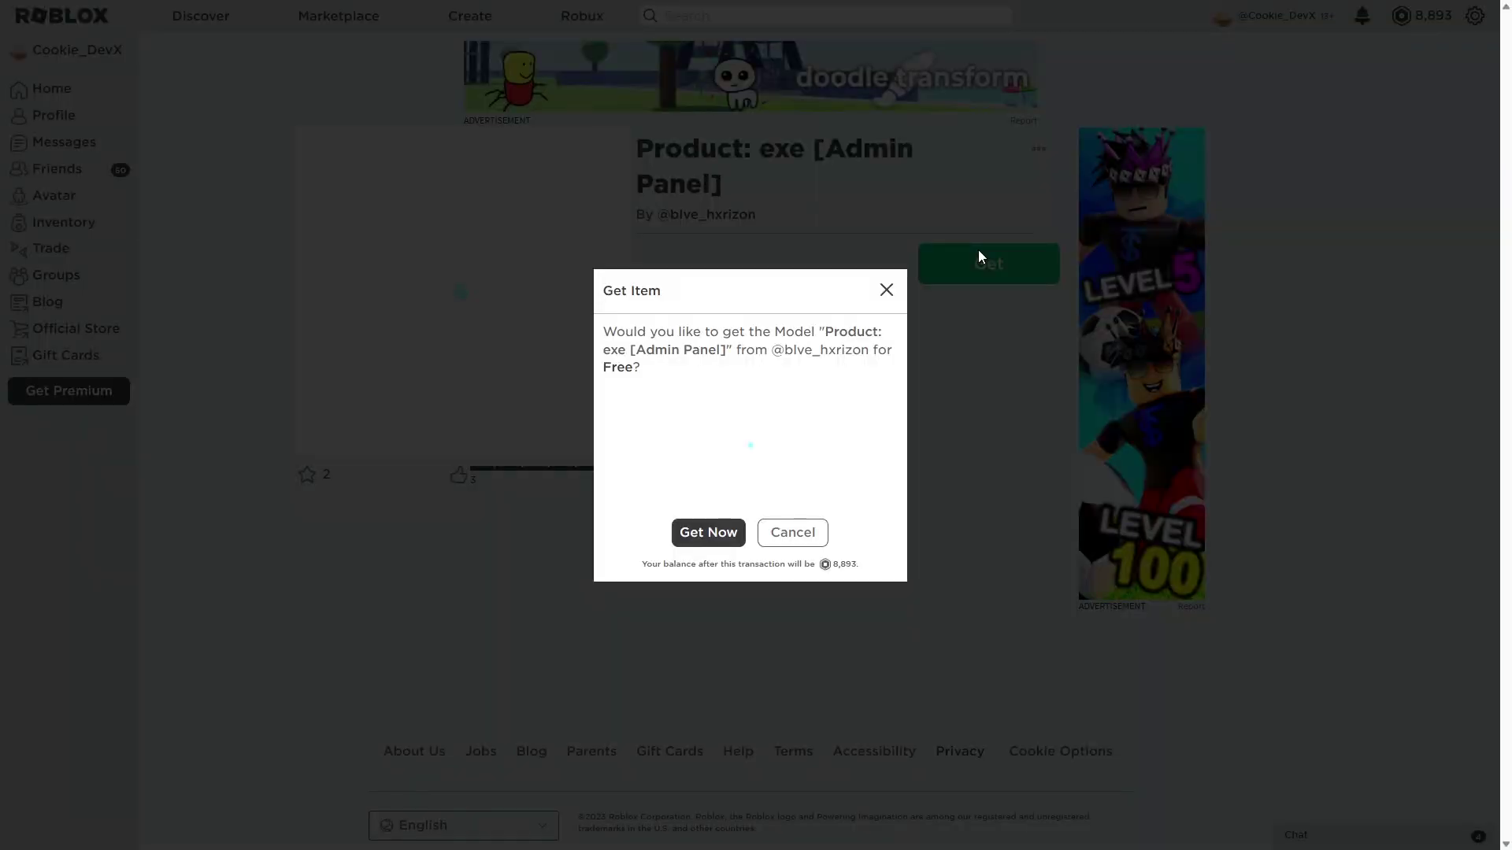
left_click(709, 529)
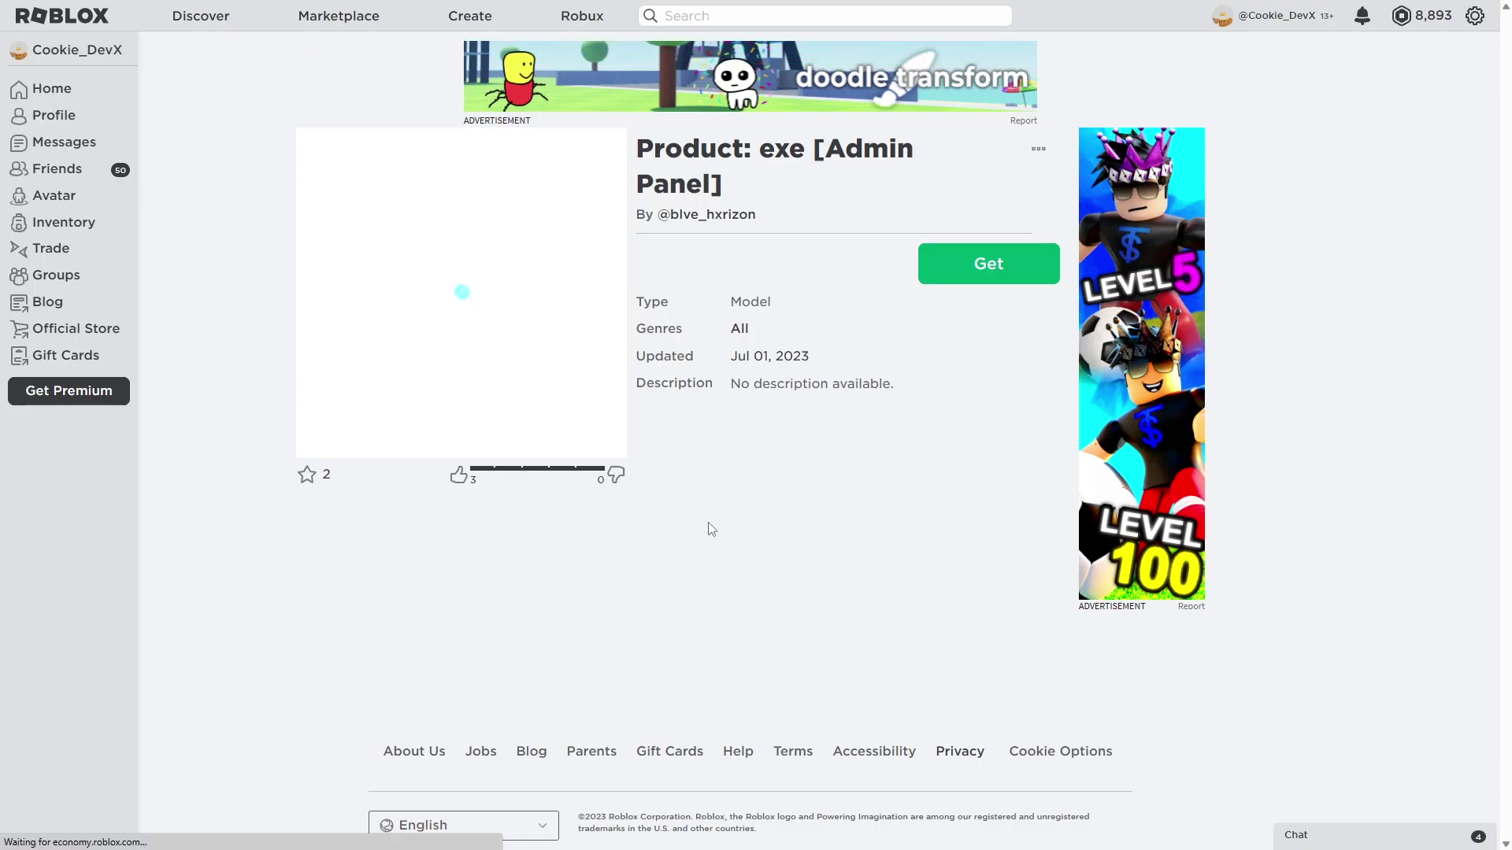
- Switch to Roblox Studio and create a new place from the Baseplate template
key("super")
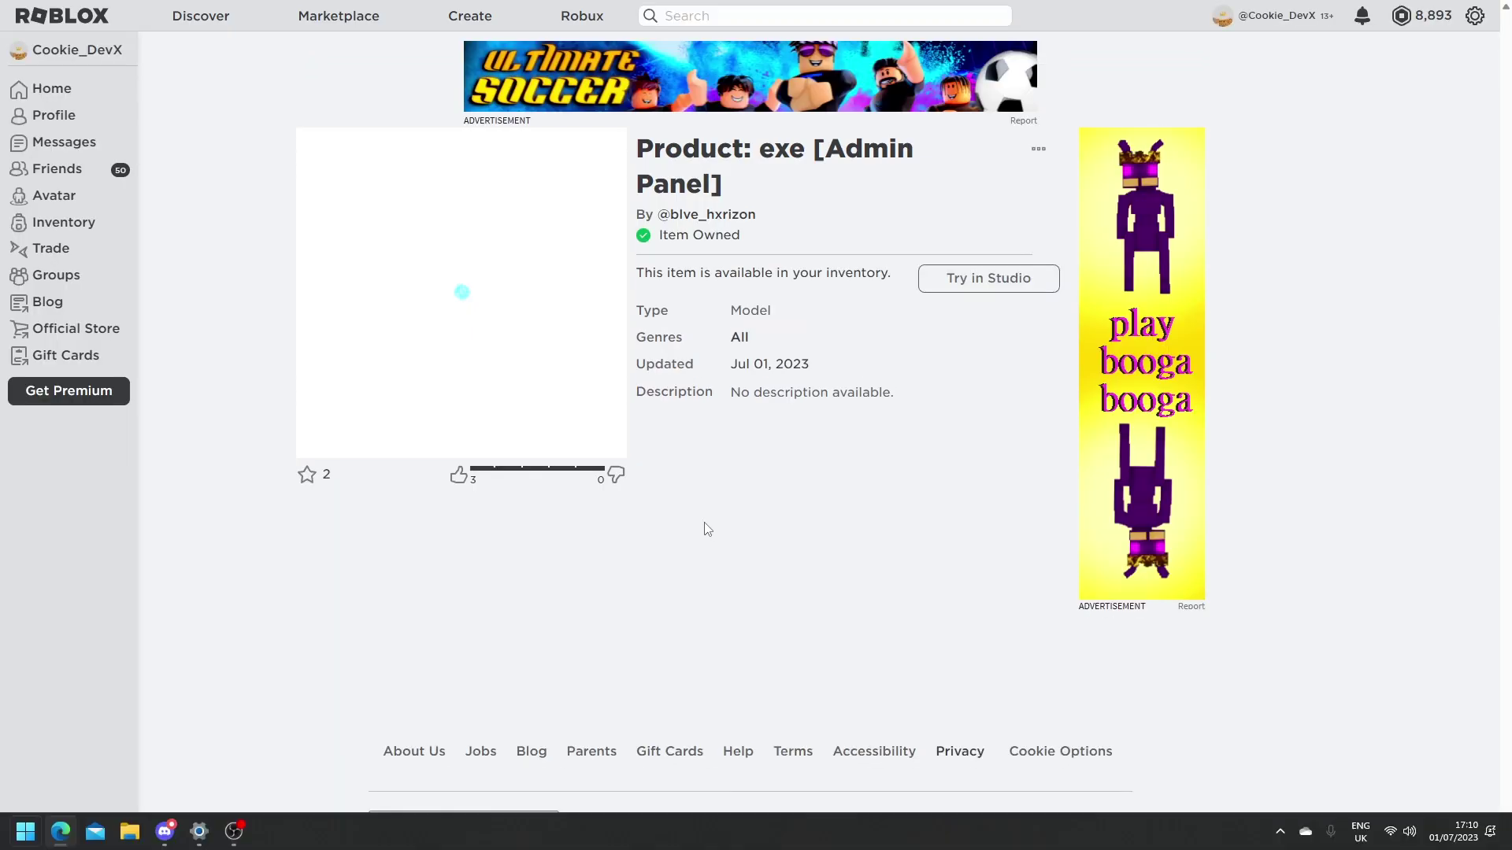
type("snip")
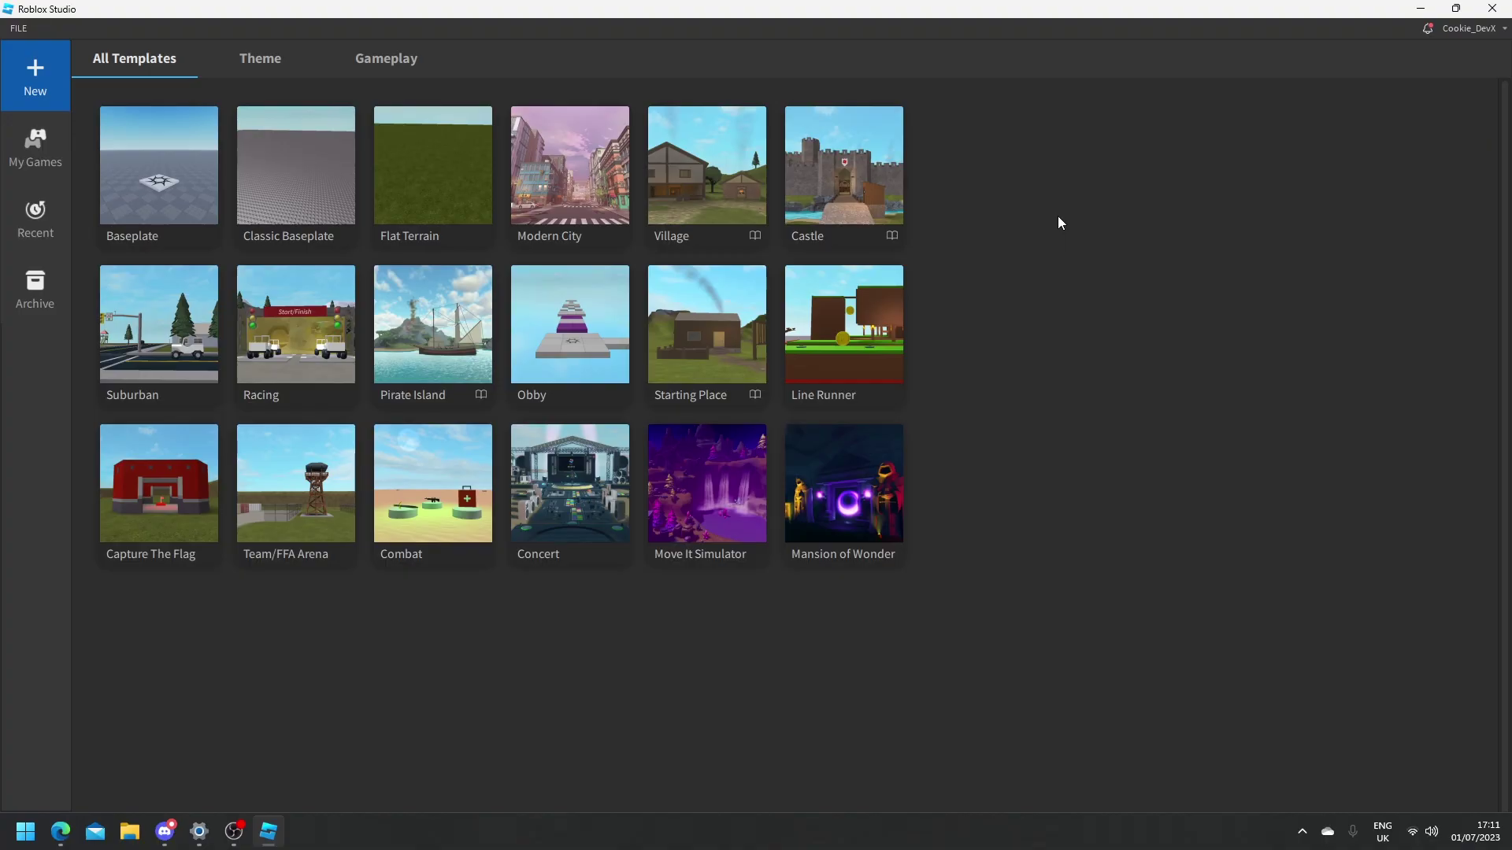
left_click(135, 203)
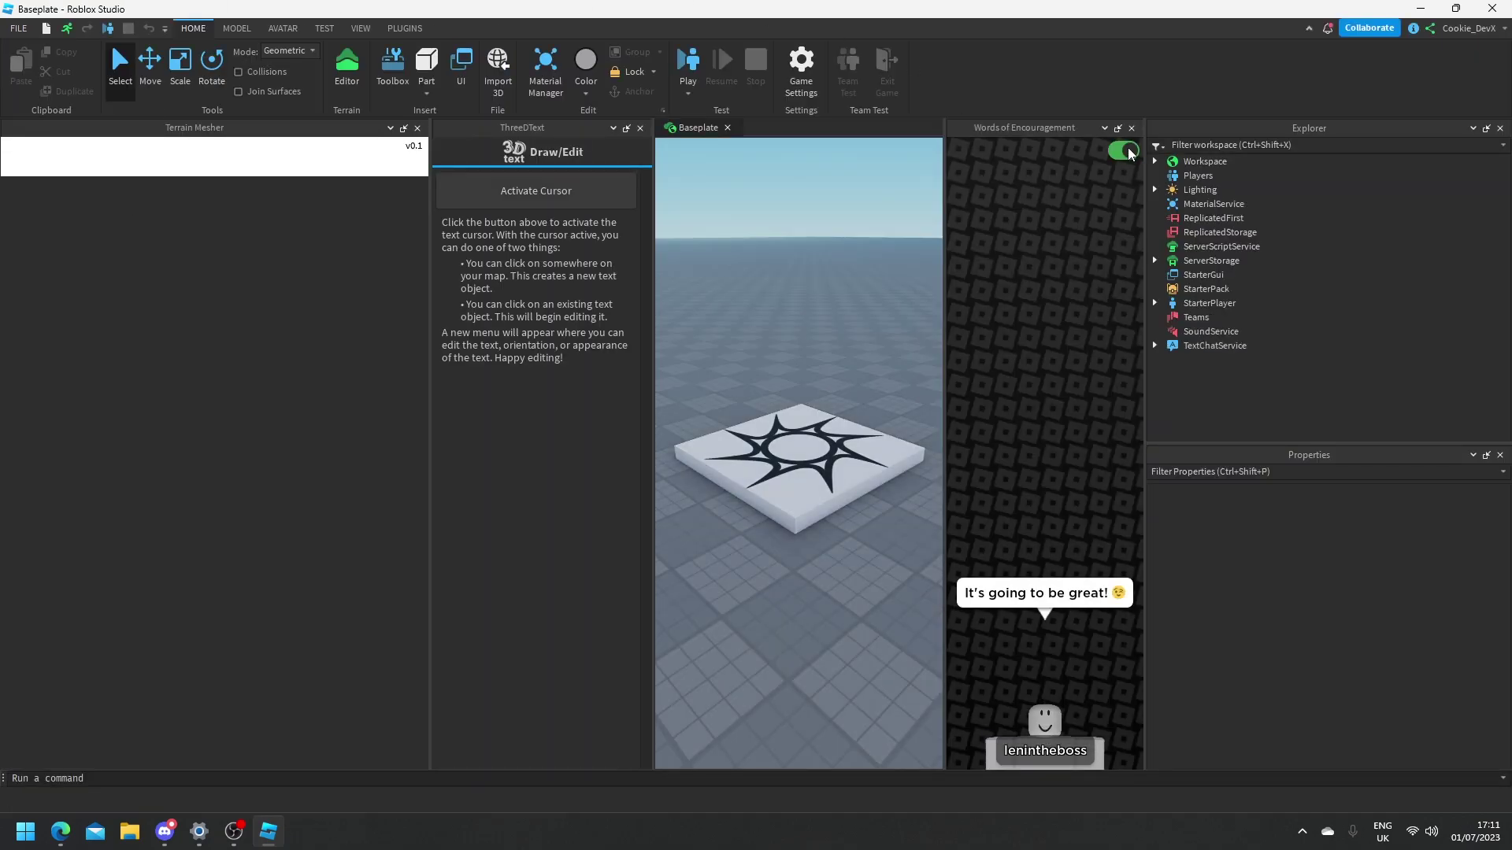
- Close the Terrain Mesher, ThreeDText and Words of Encouragement plugin panels and make the Studio window full screen
left_click(417, 128)
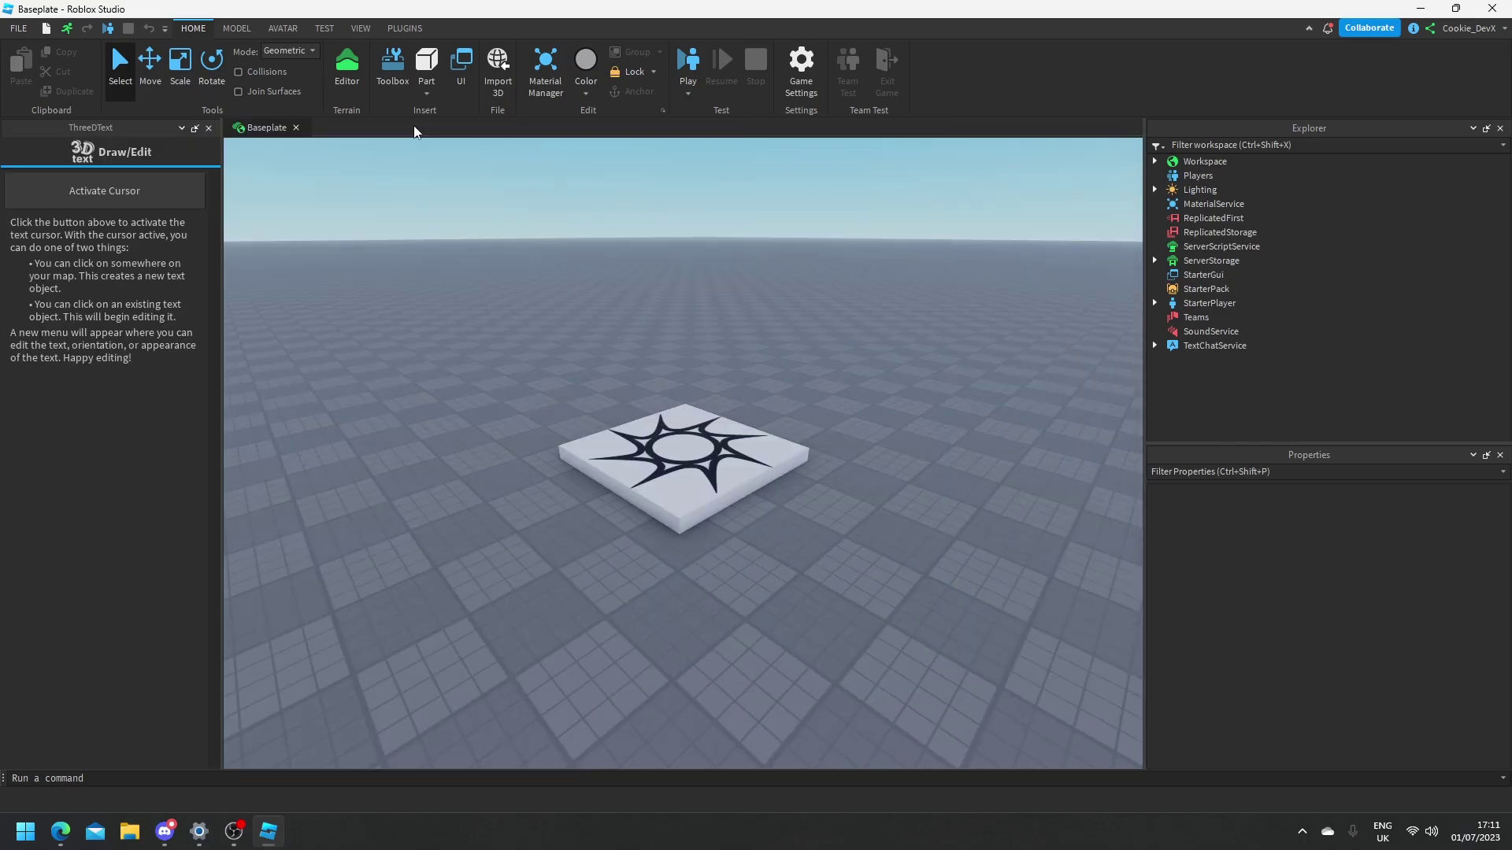
left_click(208, 128)
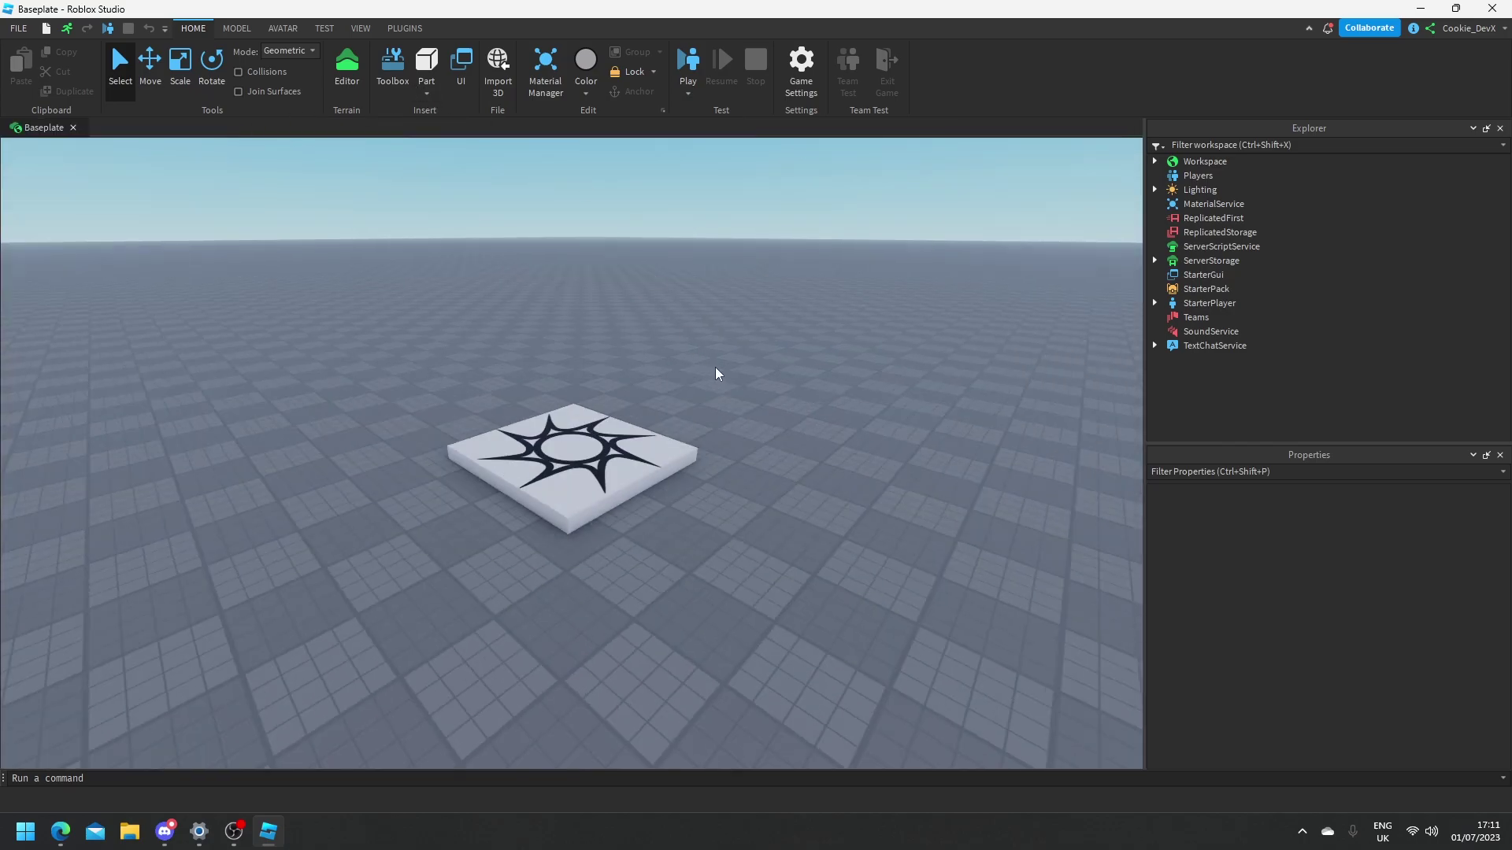
key("alt+F11")
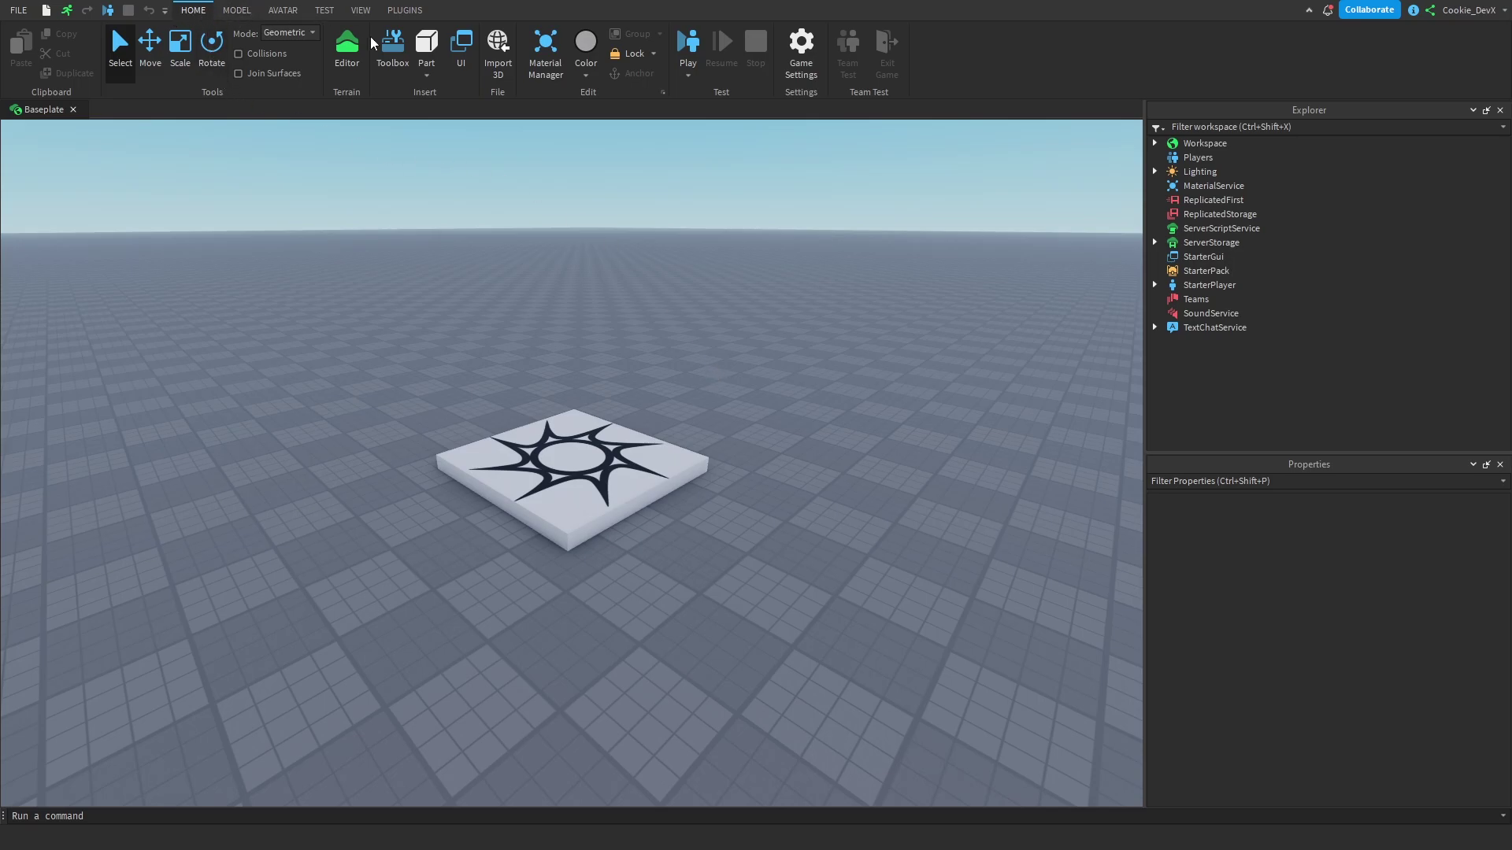
- Insert the Product: exe [Admin Panel] model from the inventory into the place and close the Toolbox
left_click(394, 49)
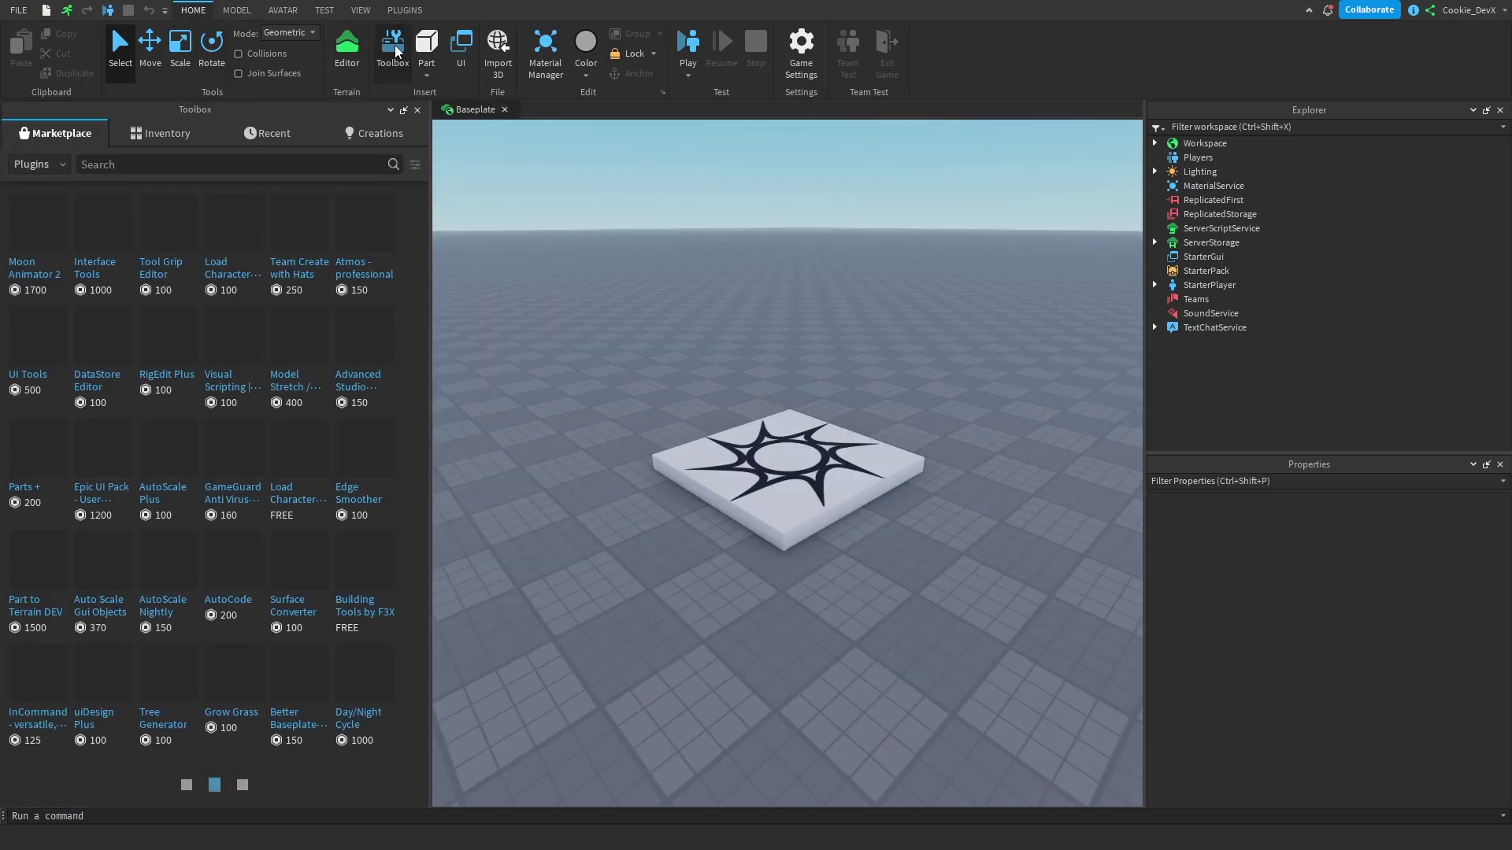
left_click(152, 136)
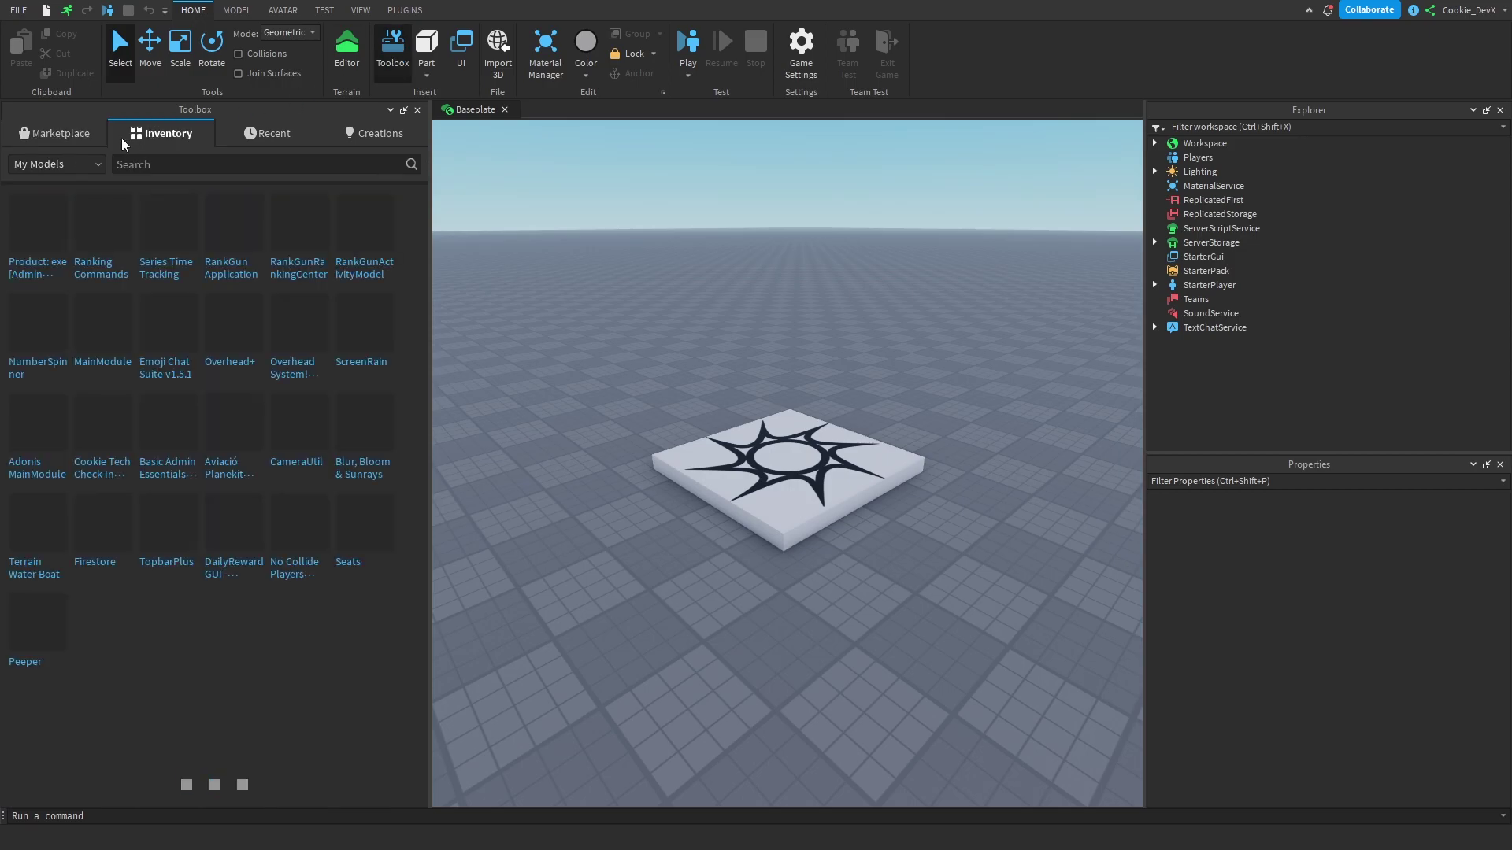
mouse_move(30, 236)
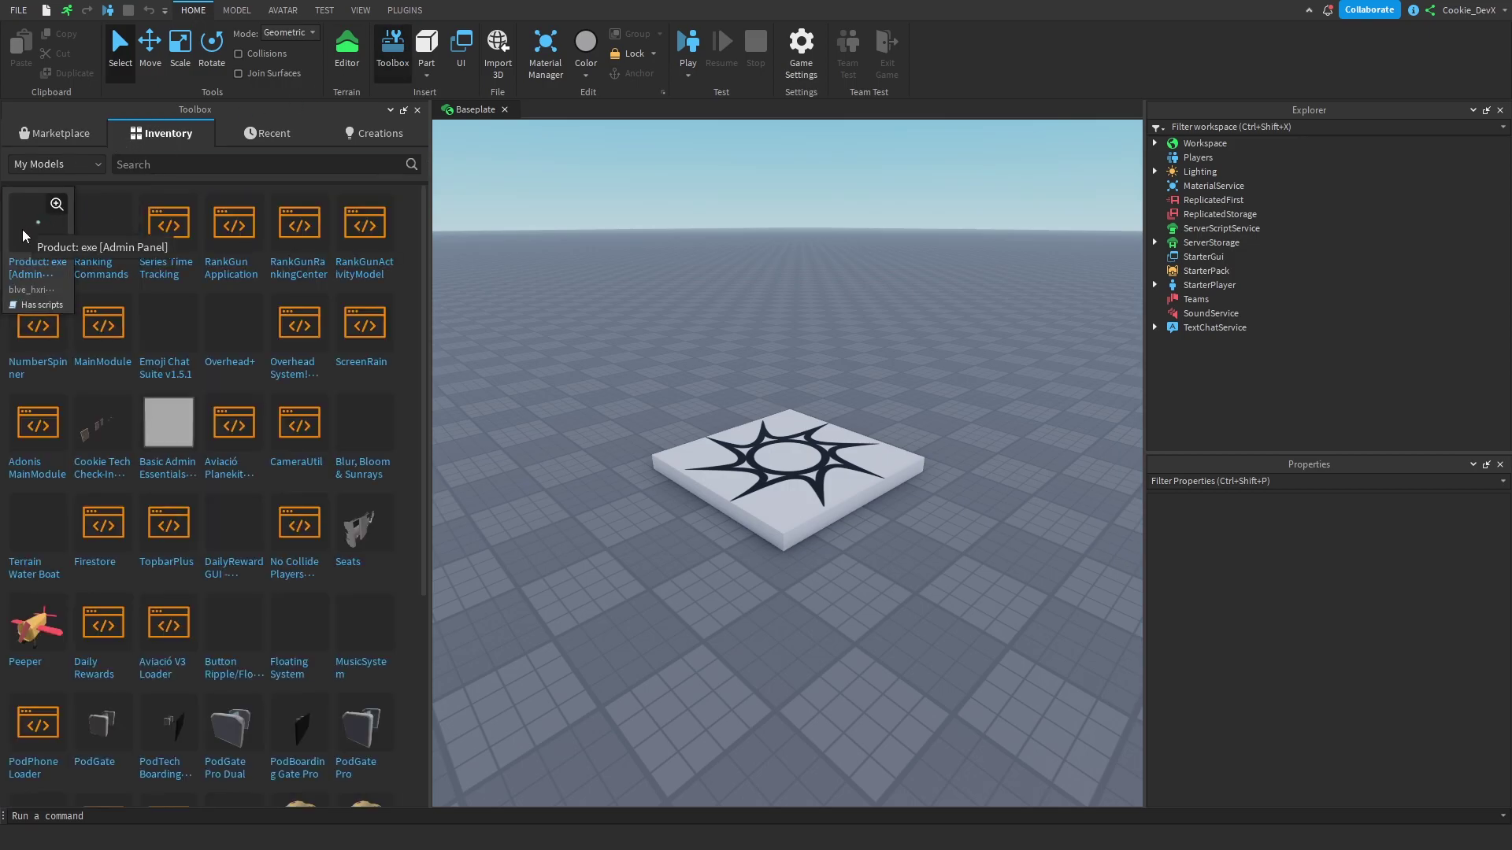
left_click(30, 236)
left_click(915, 457)
left_click(417, 109)
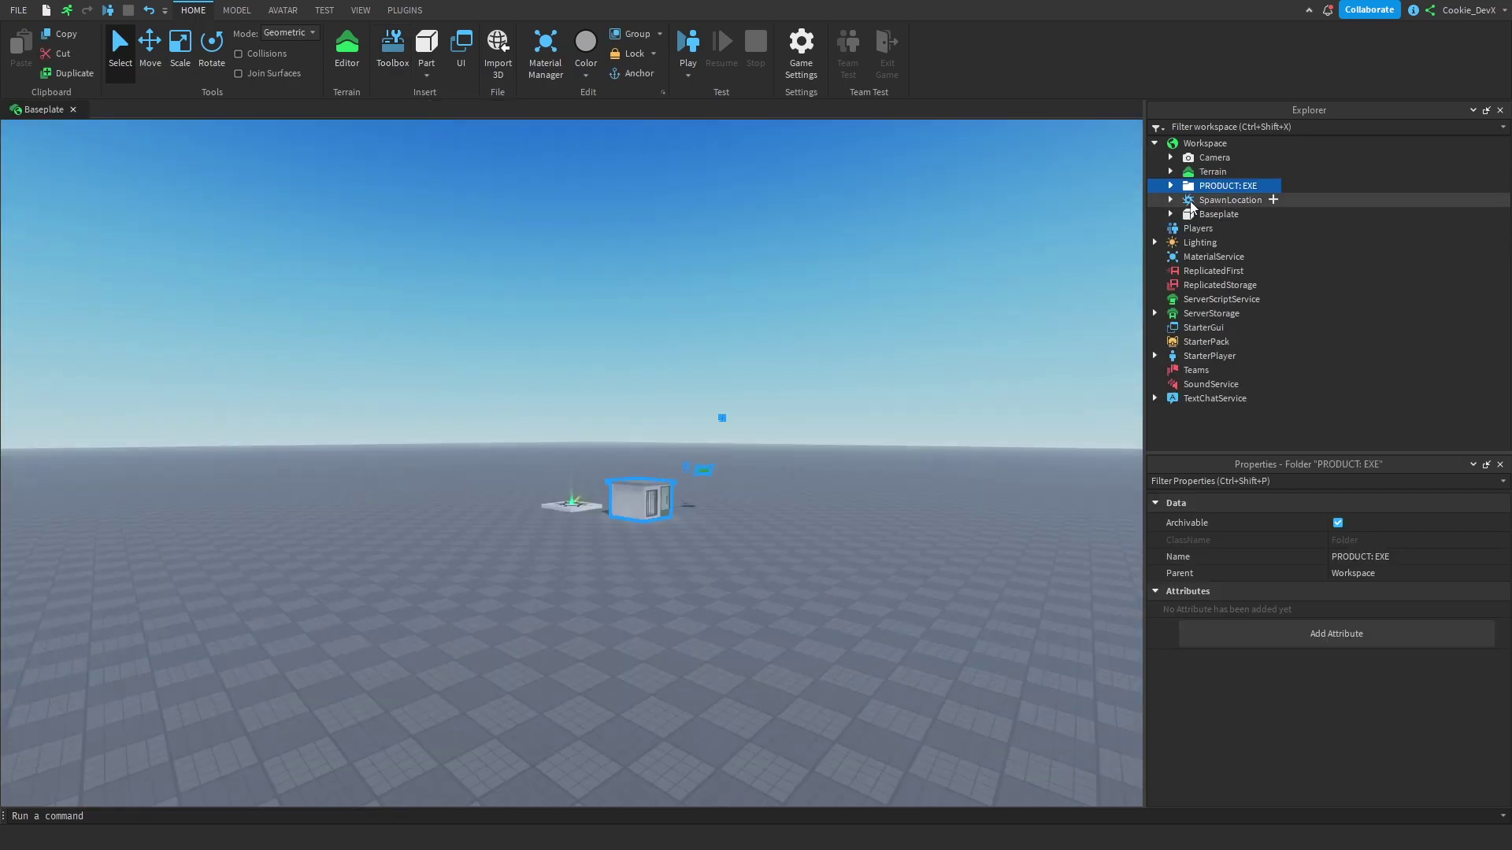
- Move the exe_manager folder into ServerScriptService and delete the leftover PRODUCT: EXE folder from the Workspace
right_click_drag(1032, 236, 1027, 234)
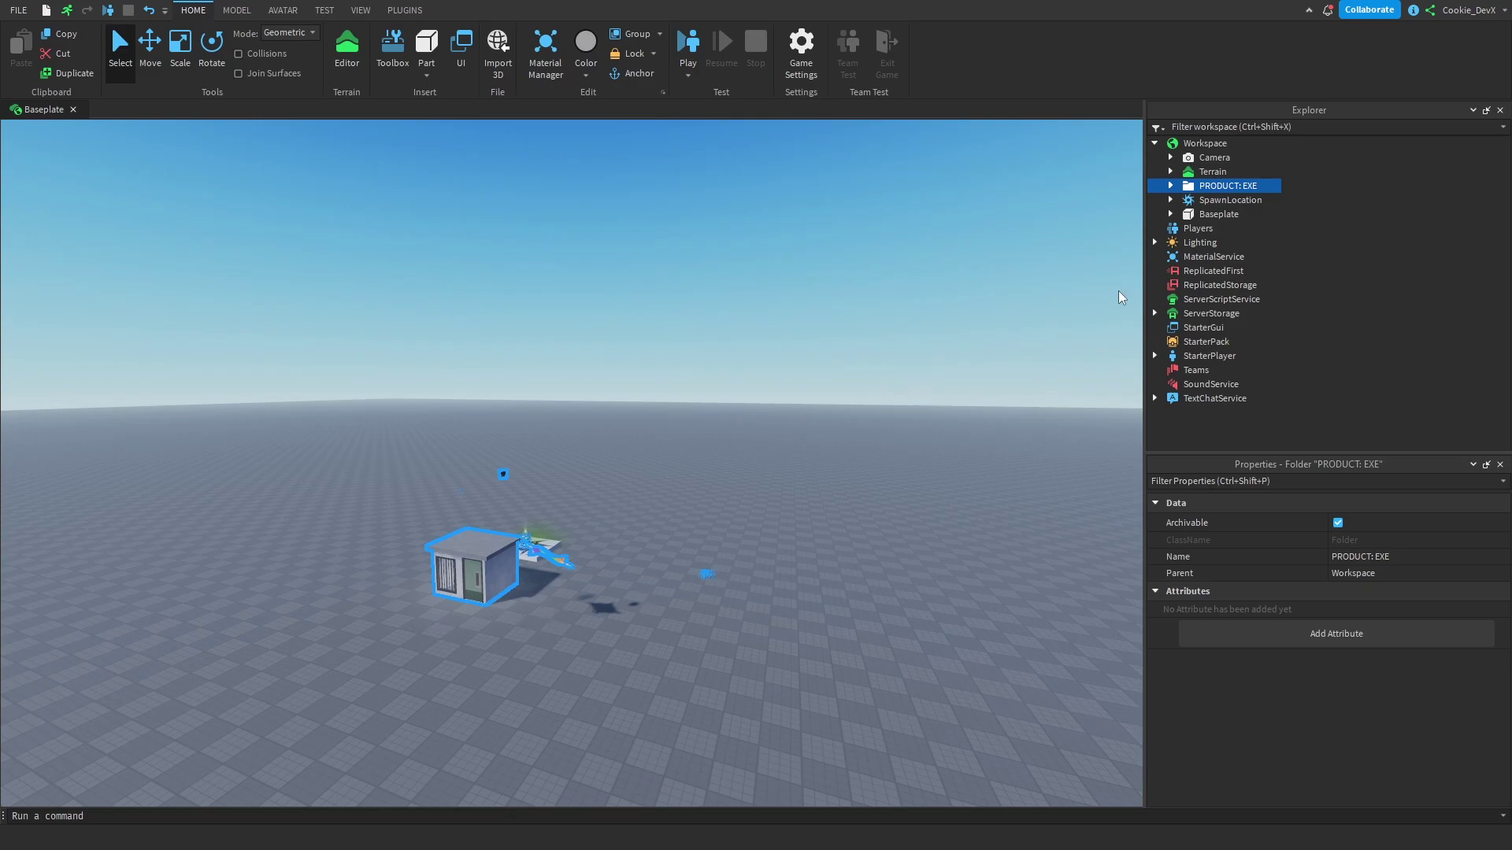
left_click(1171, 186)
left_click(1185, 200)
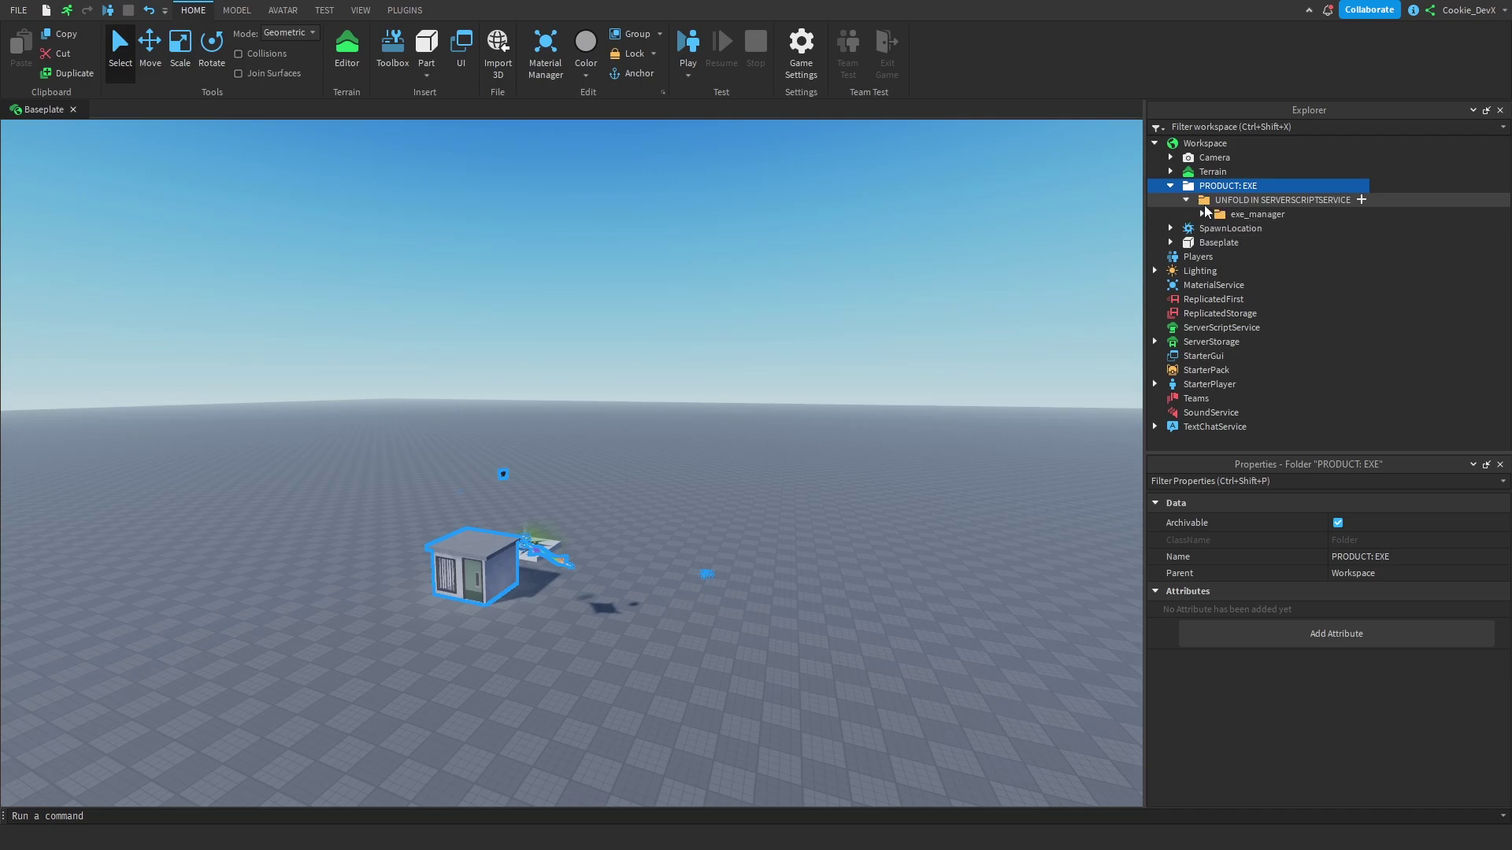
left_click(1226, 214)
left_click_drag(1230, 214, 1239, 330)
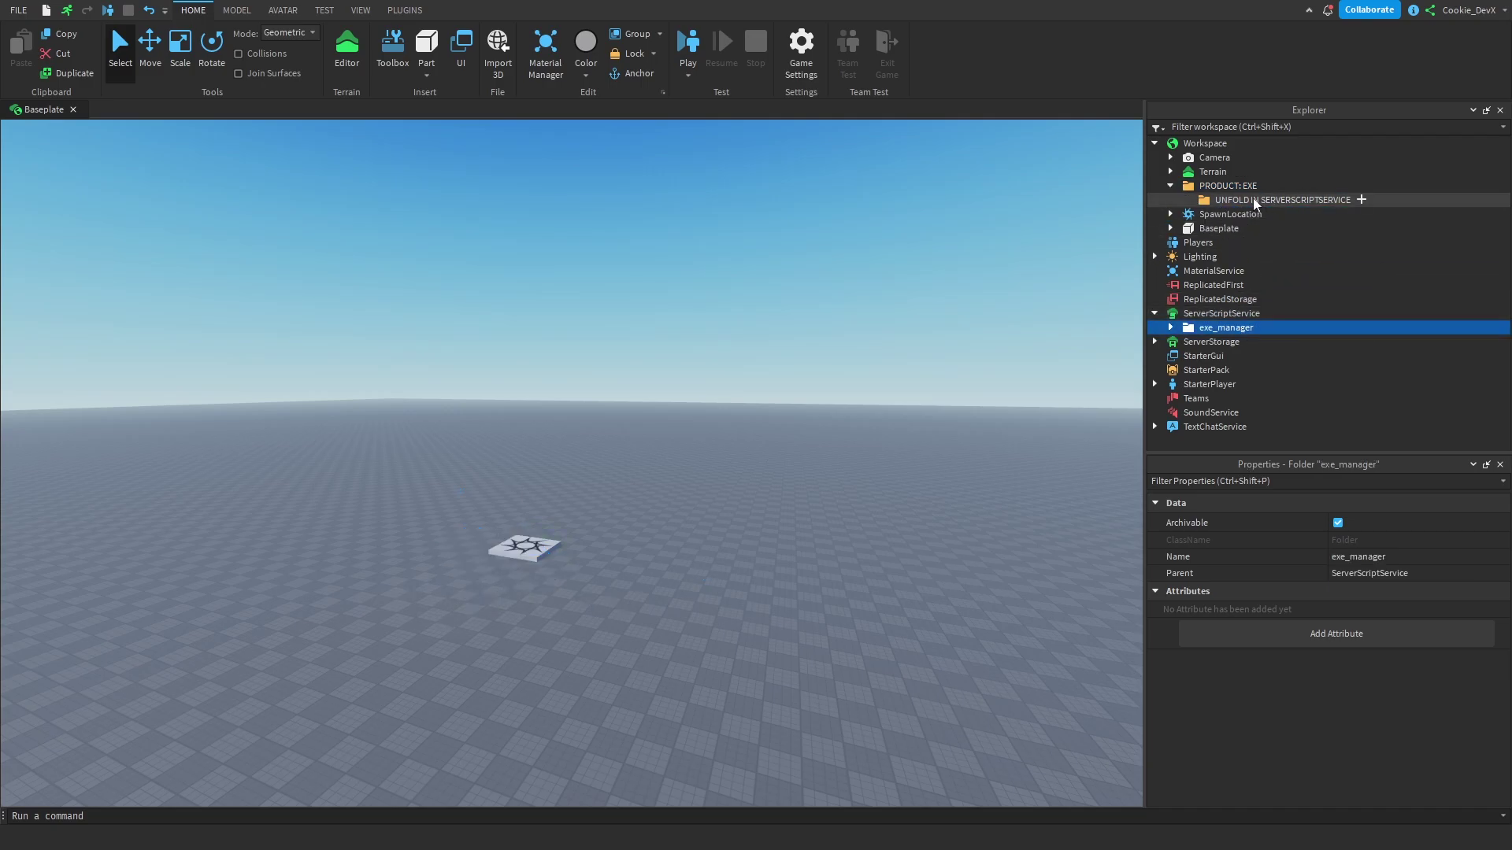
left_click(1229, 187)
key("Delete")
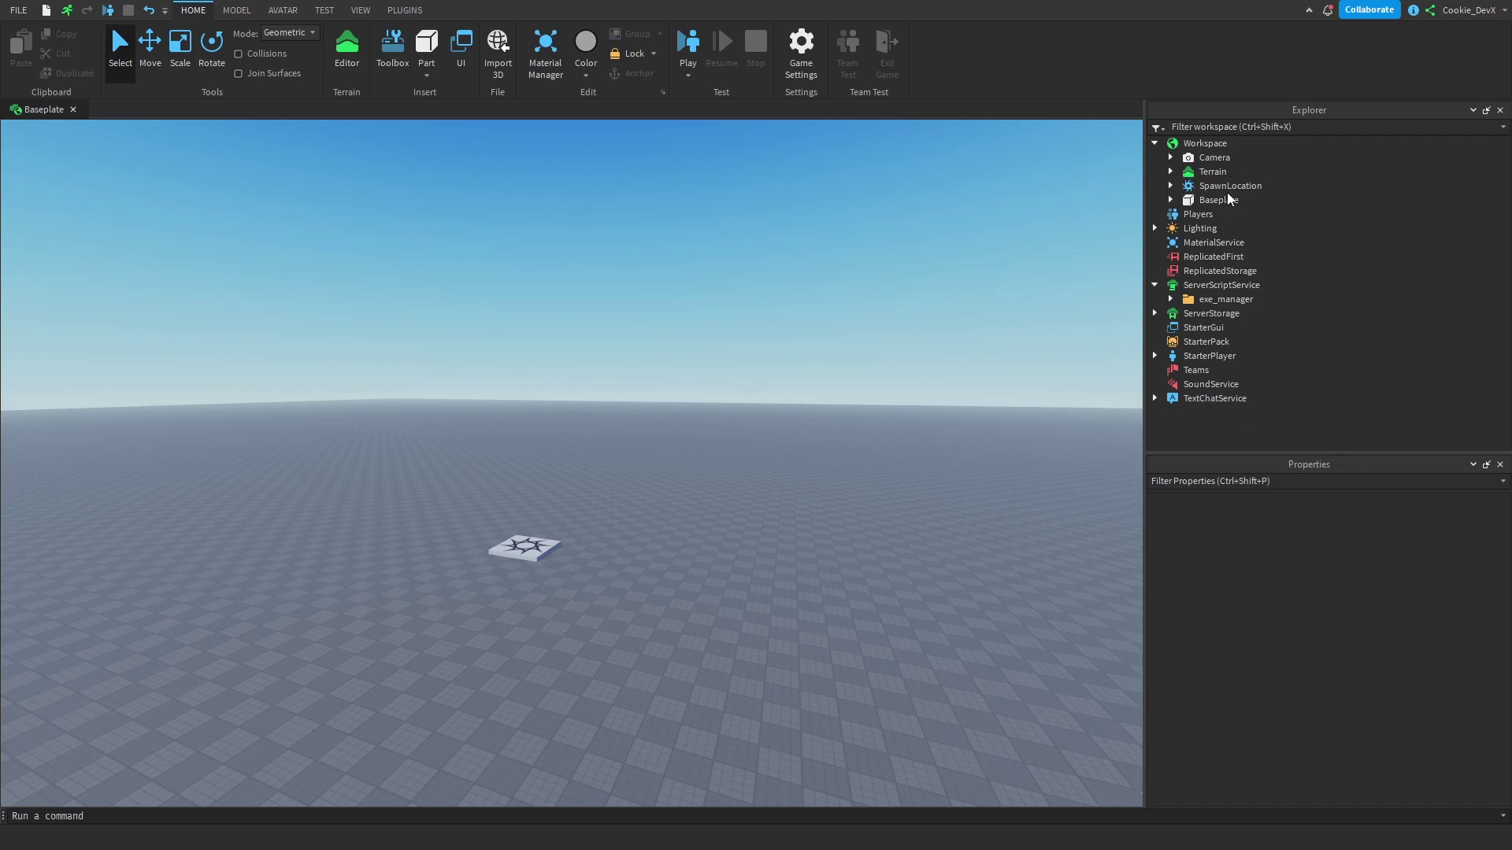
- Playtest the place with the Words of Encouragement panel closed, and stop the test
left_click(688, 43)
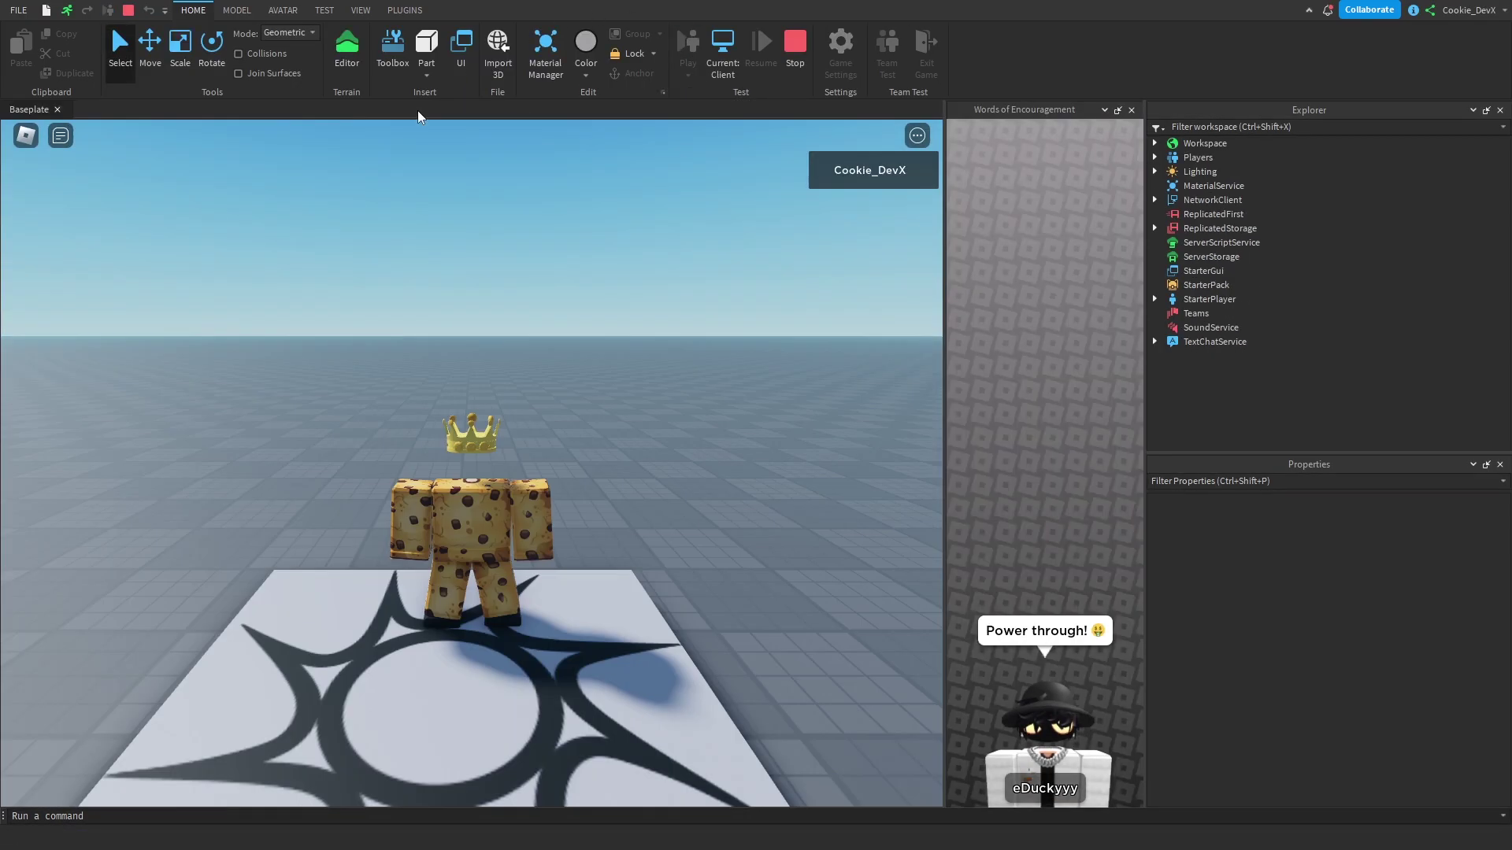
left_click(1132, 109)
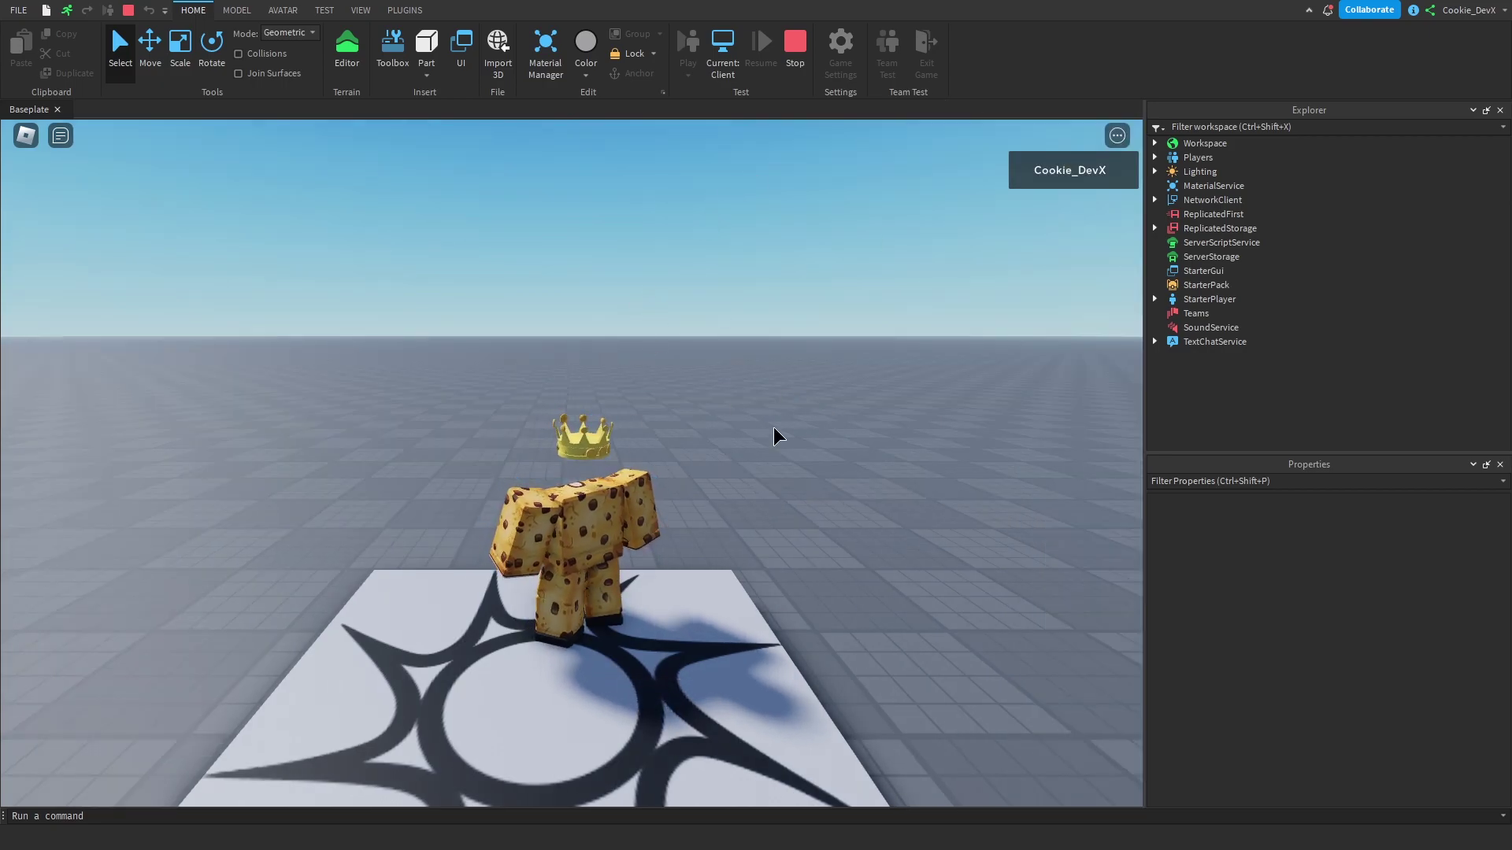
left_click(794, 45)
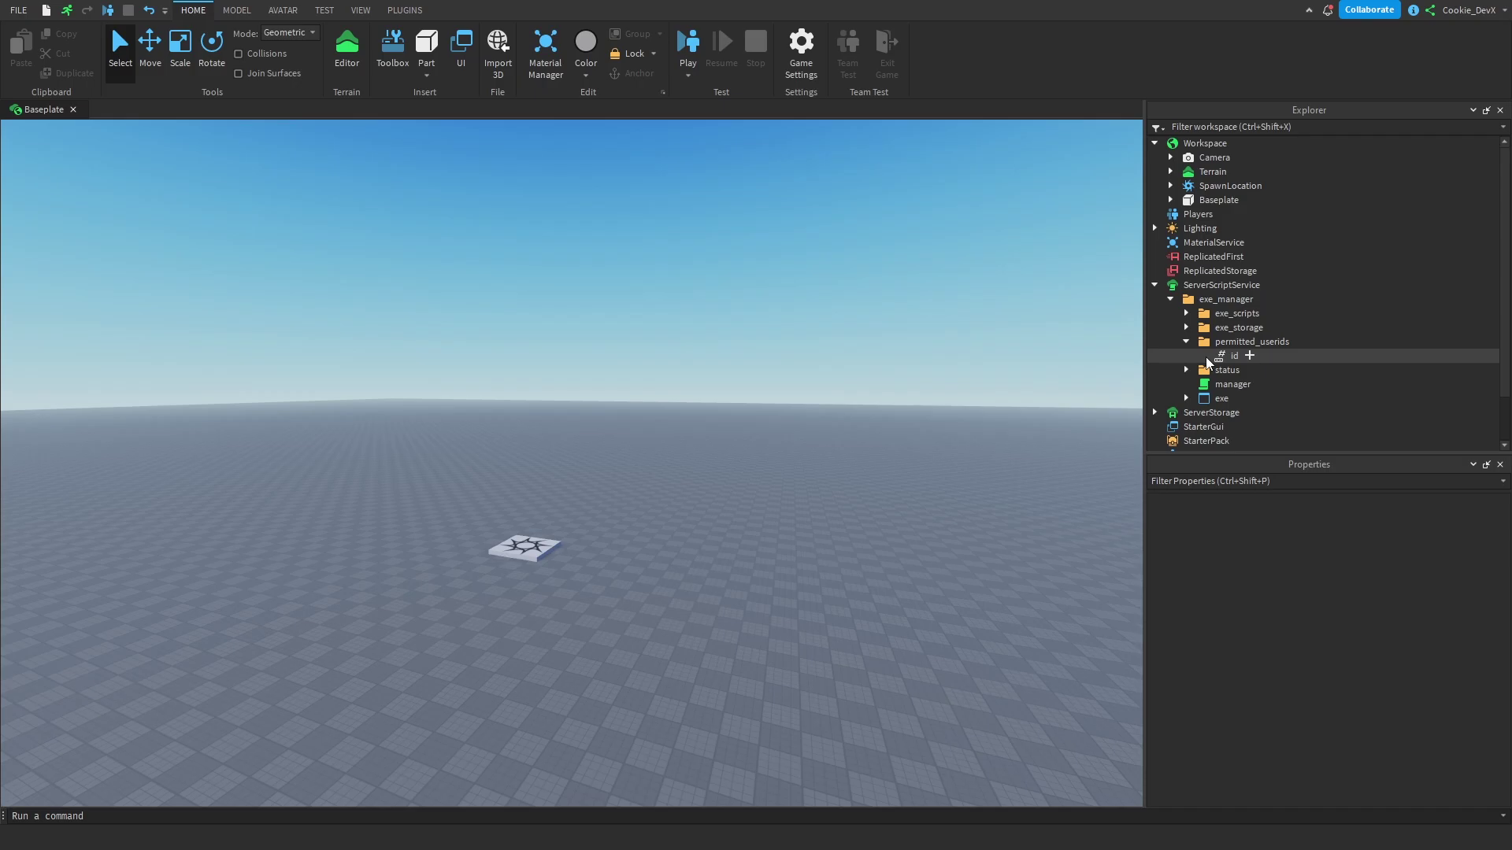
- Select the id value inside the permitted_userids folder of exe_manager
left_click(1186, 341)
left_click(1170, 299)
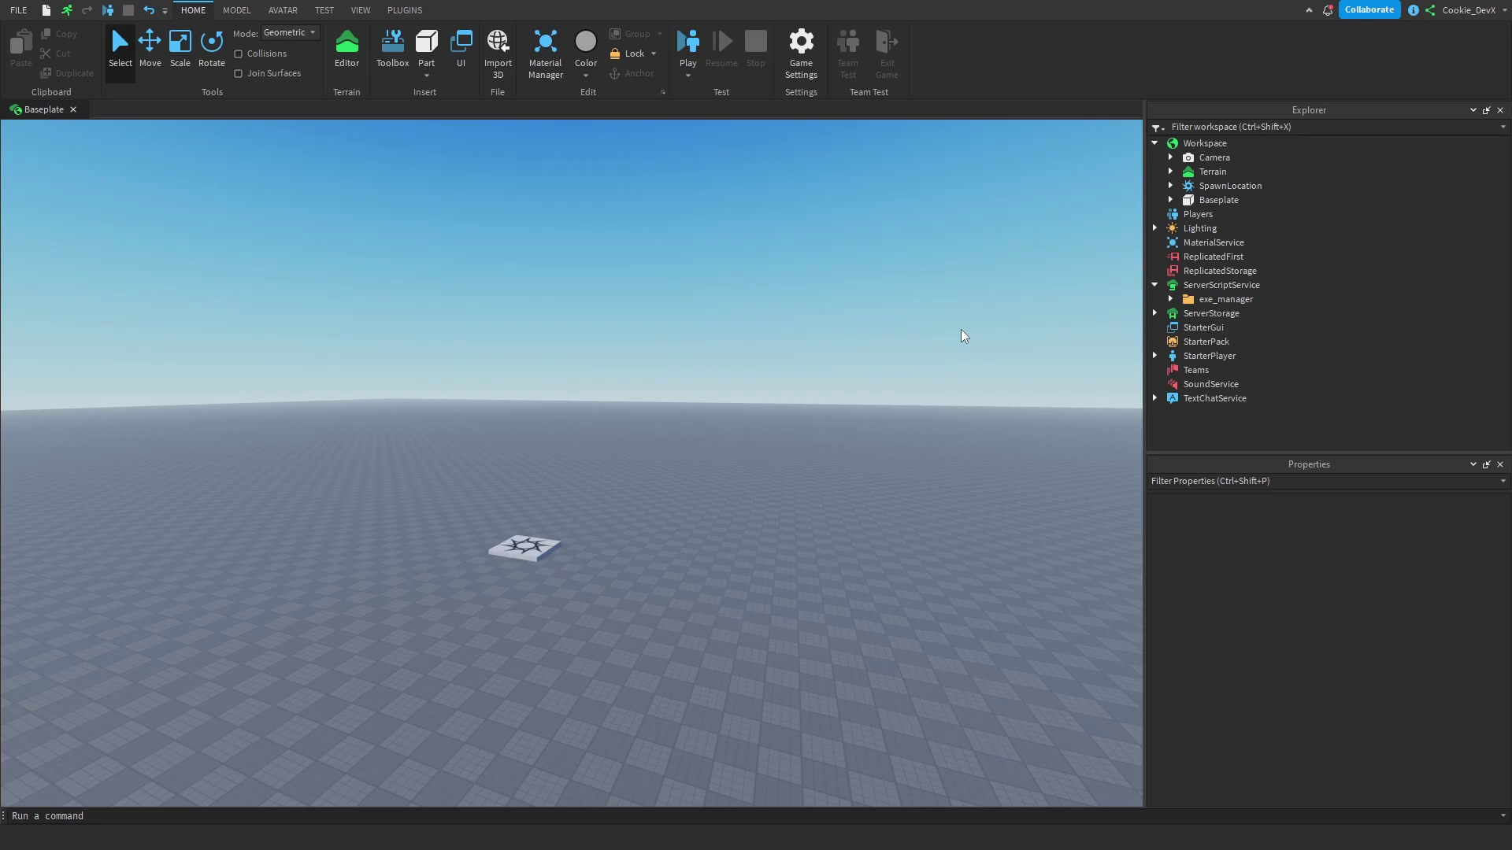
left_click(1170, 299)
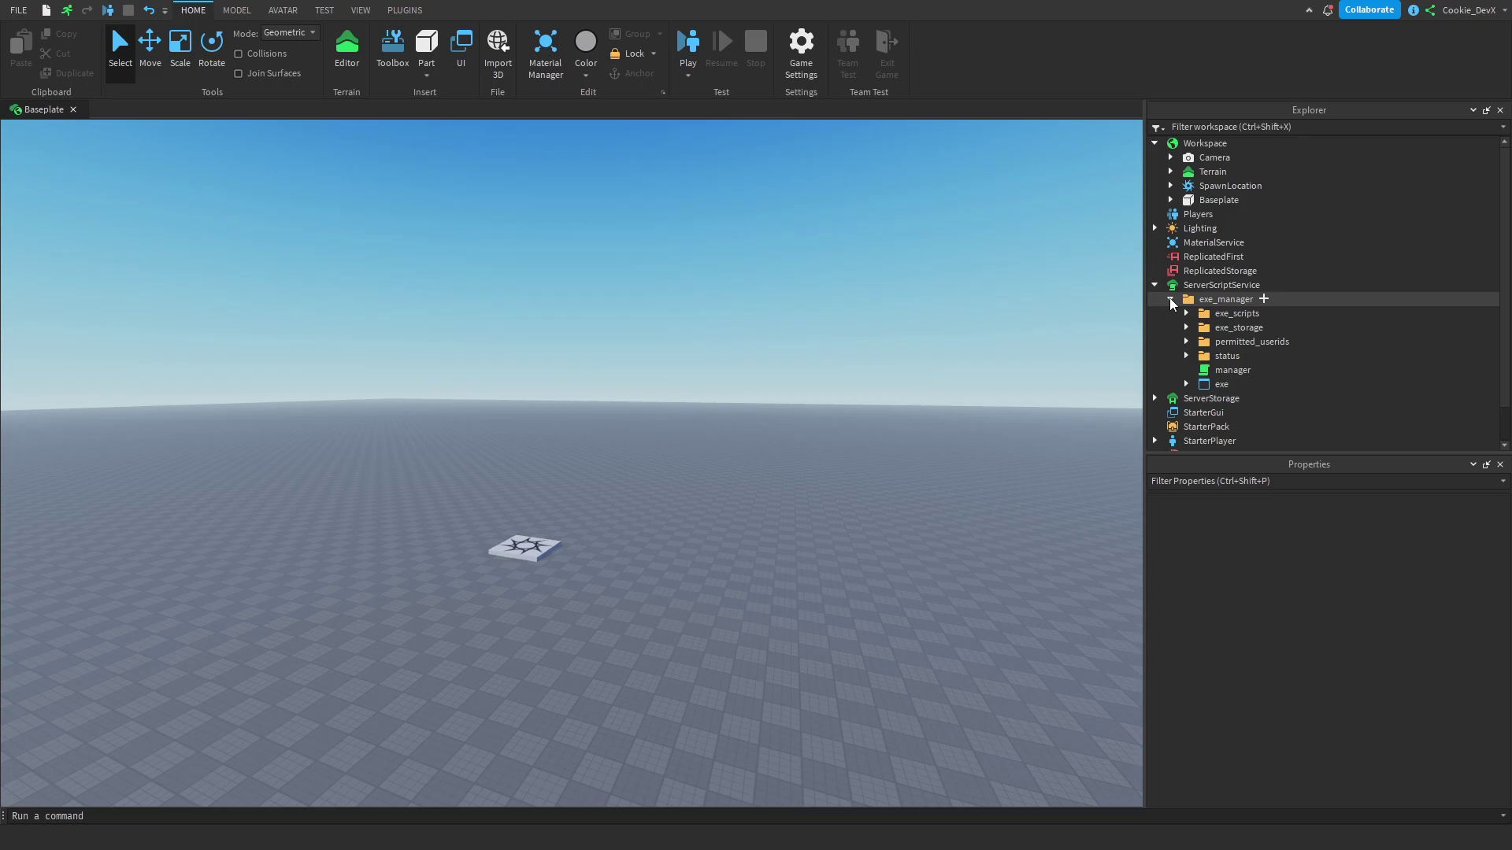
left_click(1186, 341)
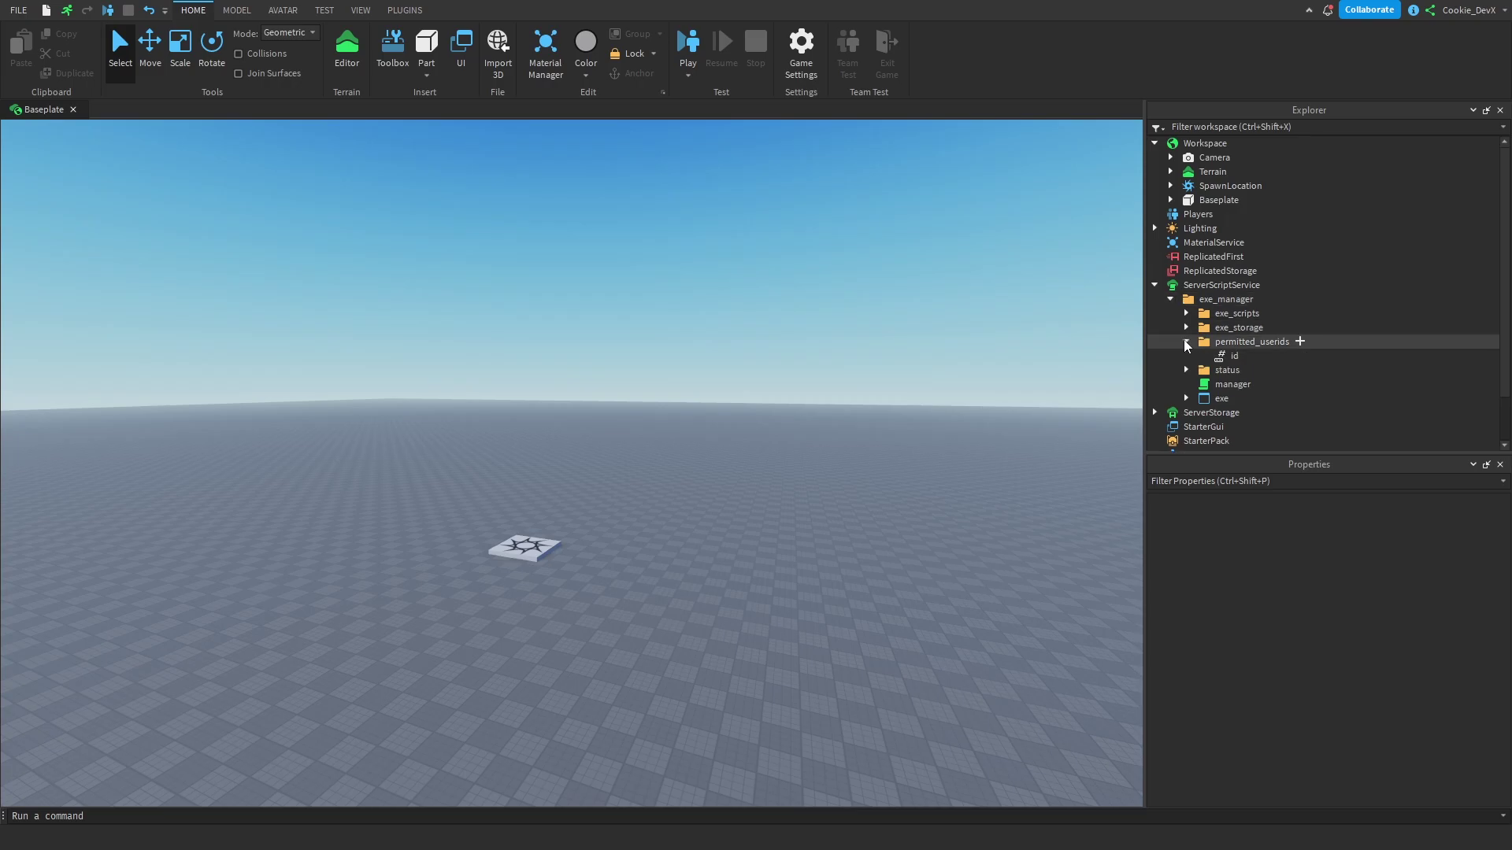
left_click(1214, 356)
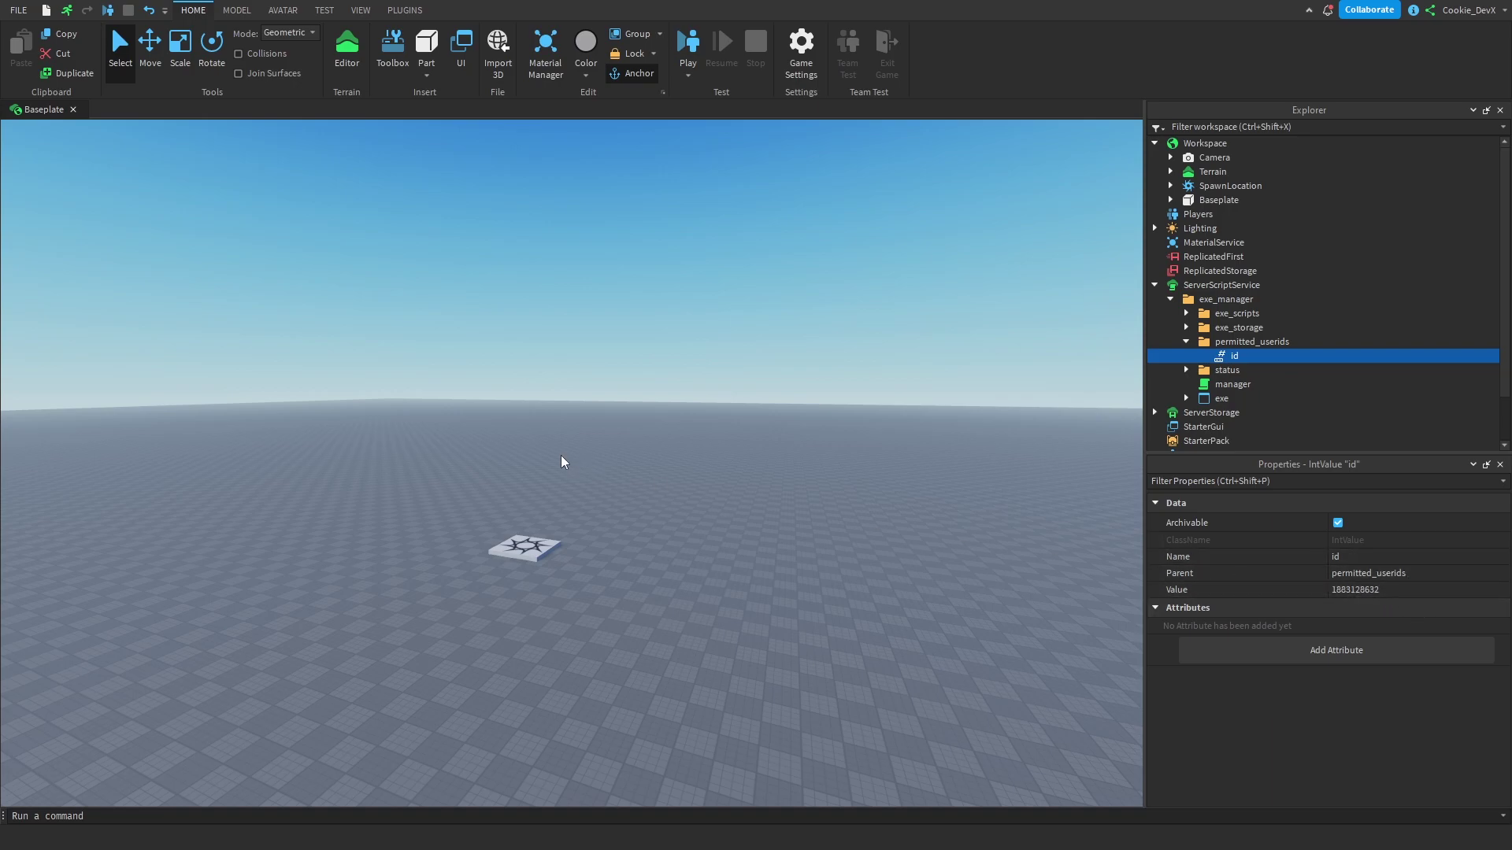
- Switch to the browser, open the account's own Roblox profile and copy the user ID from its web address
key("alt+Tab")
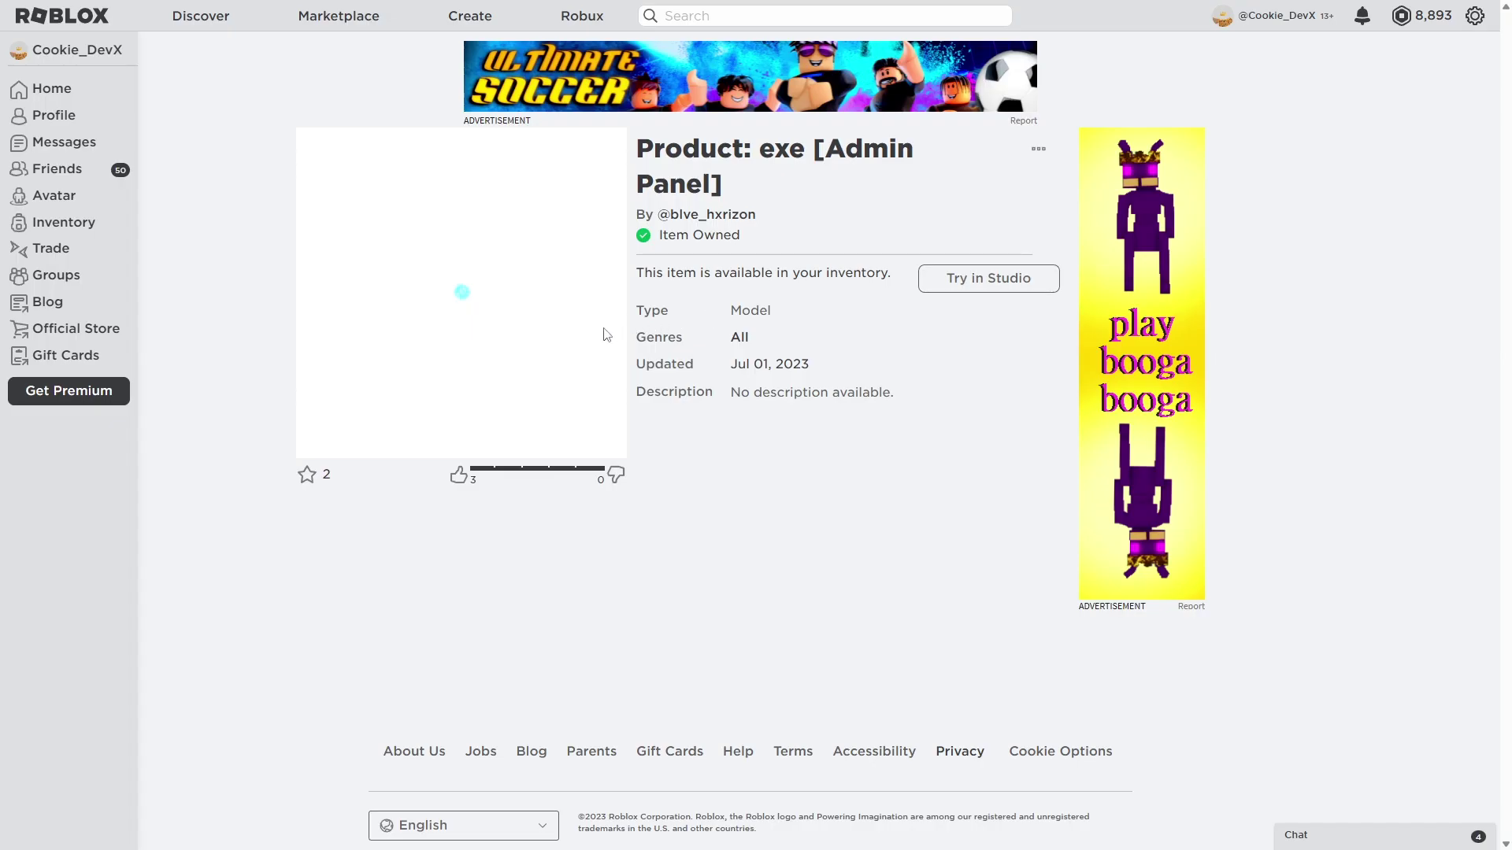
left_click(53, 118)
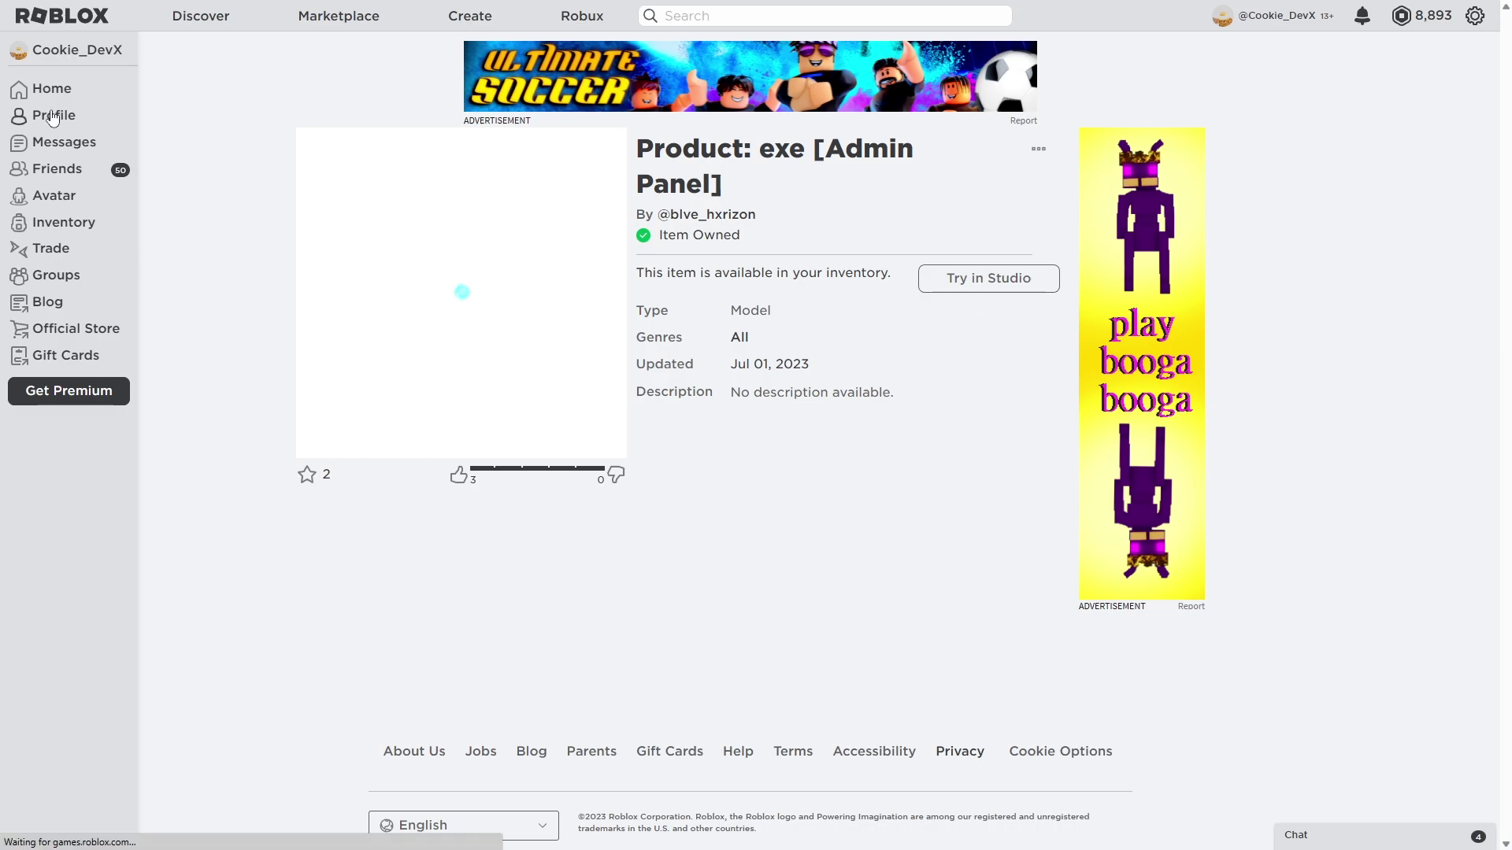
key("F11")
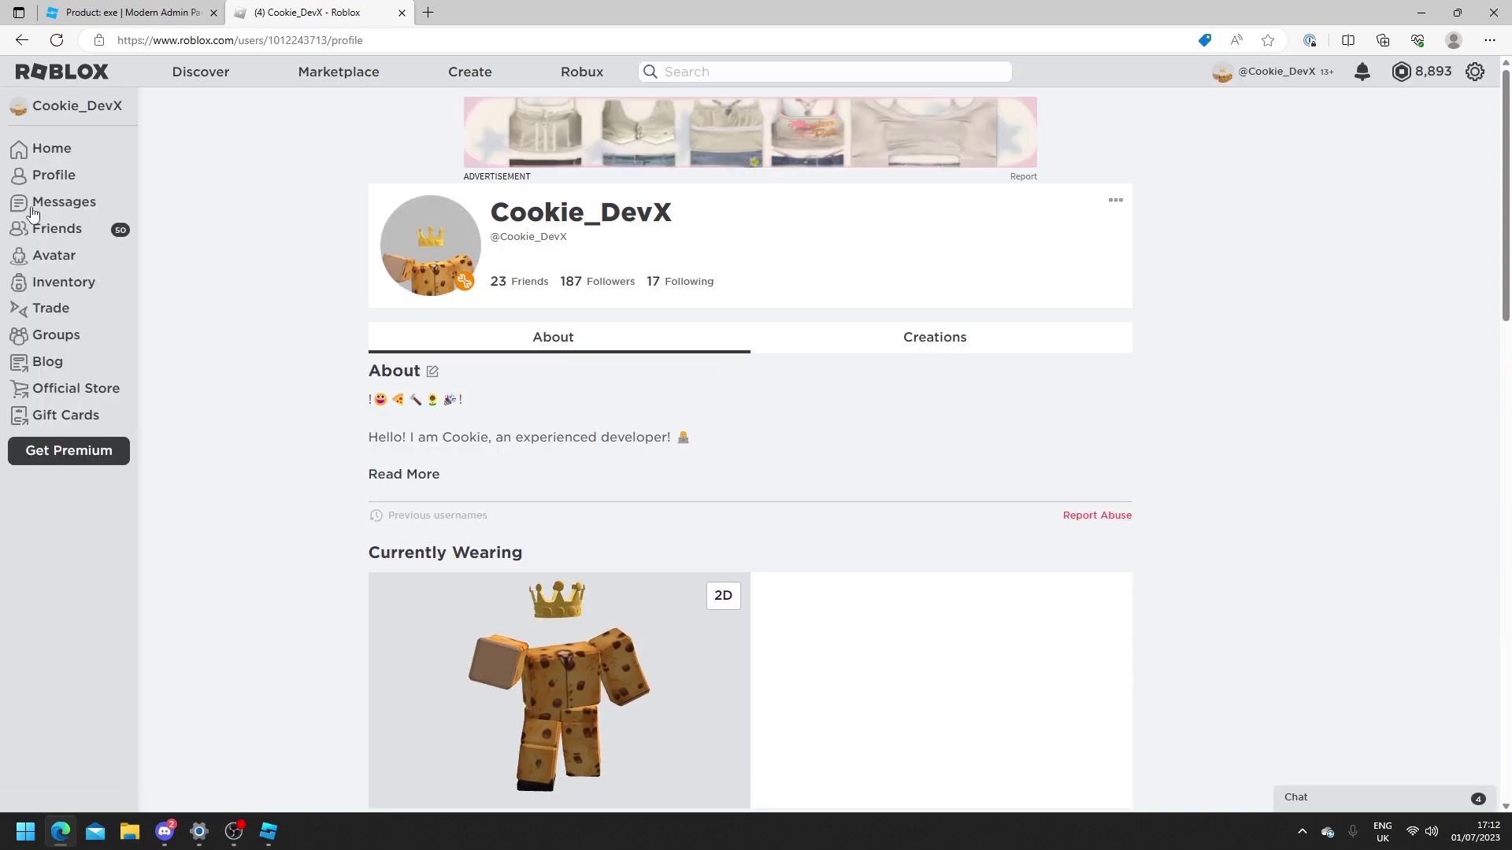
double_click(296, 41)
key("ctrl+c")
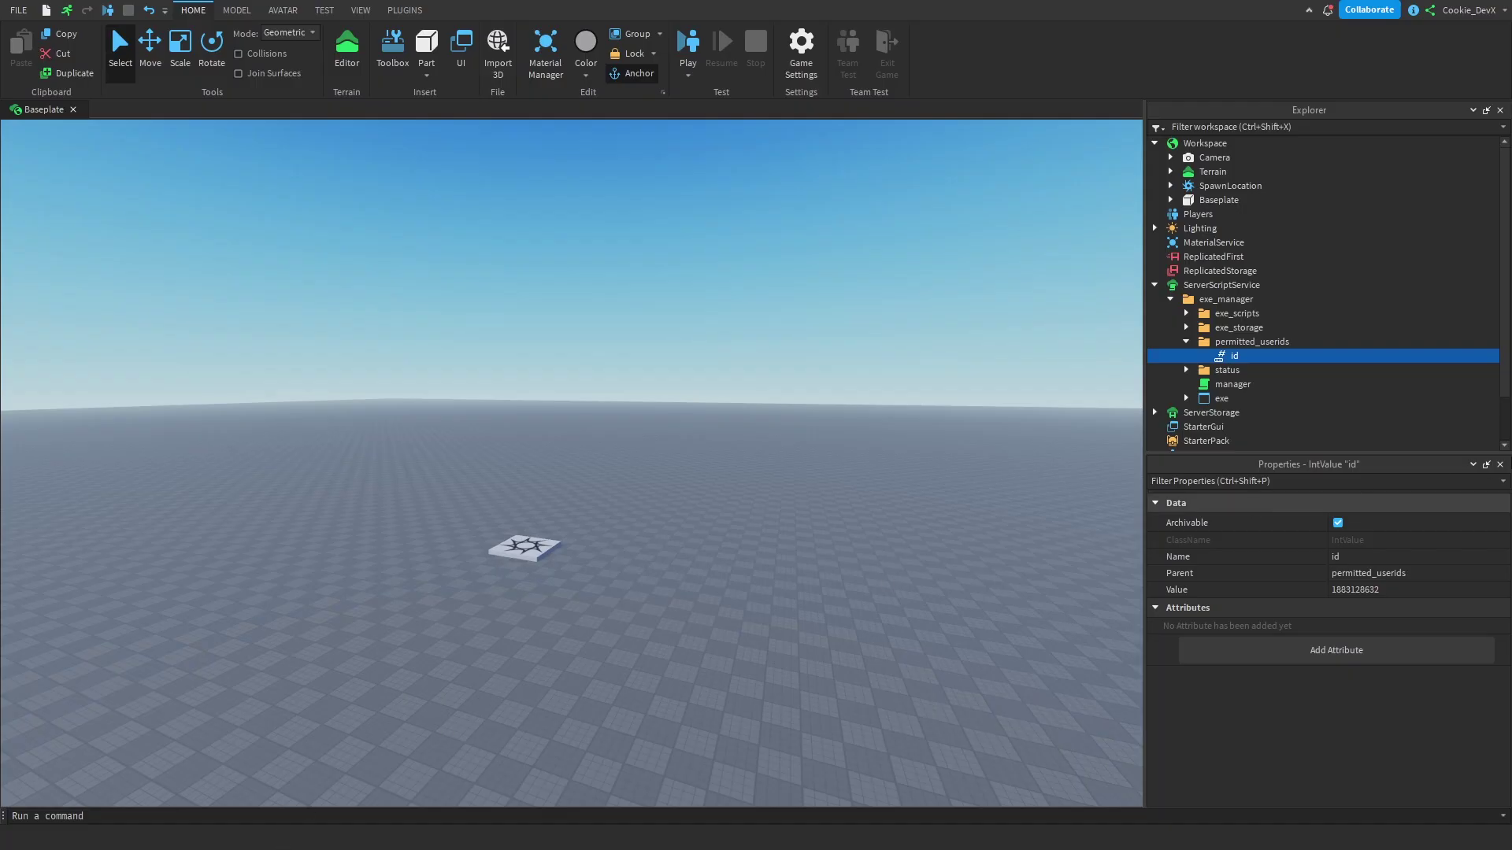
- Return to Roblox Studio and set the id's Value property to the copied user ID
left_click(1363, 592)
key("ctrl+v")
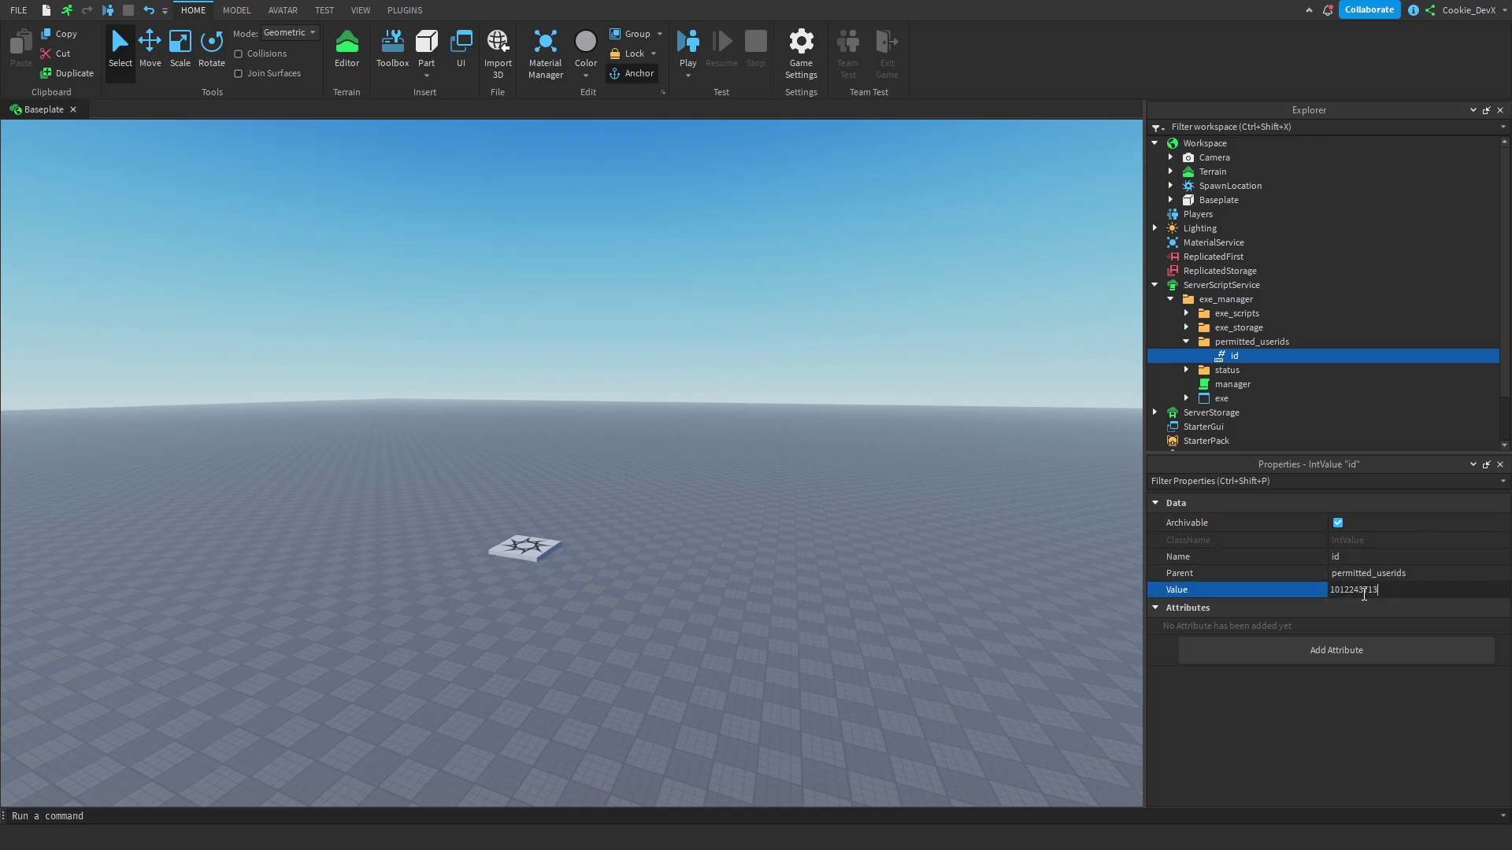
key("Return")
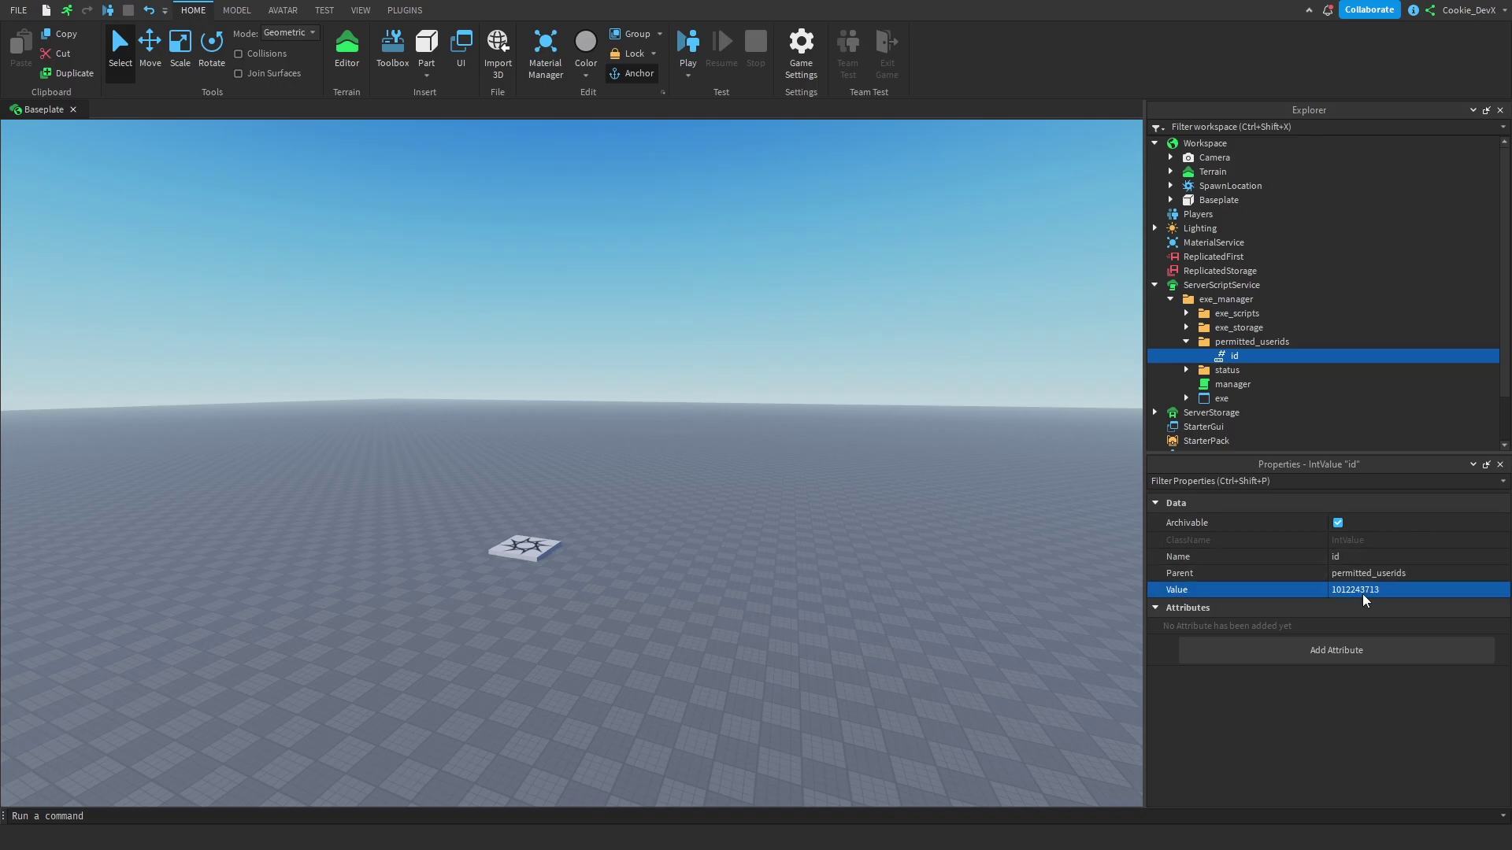
- Copy the id value and paste a second one into the permitted_userids folder
right_click(1225, 356)
left_click(1263, 35)
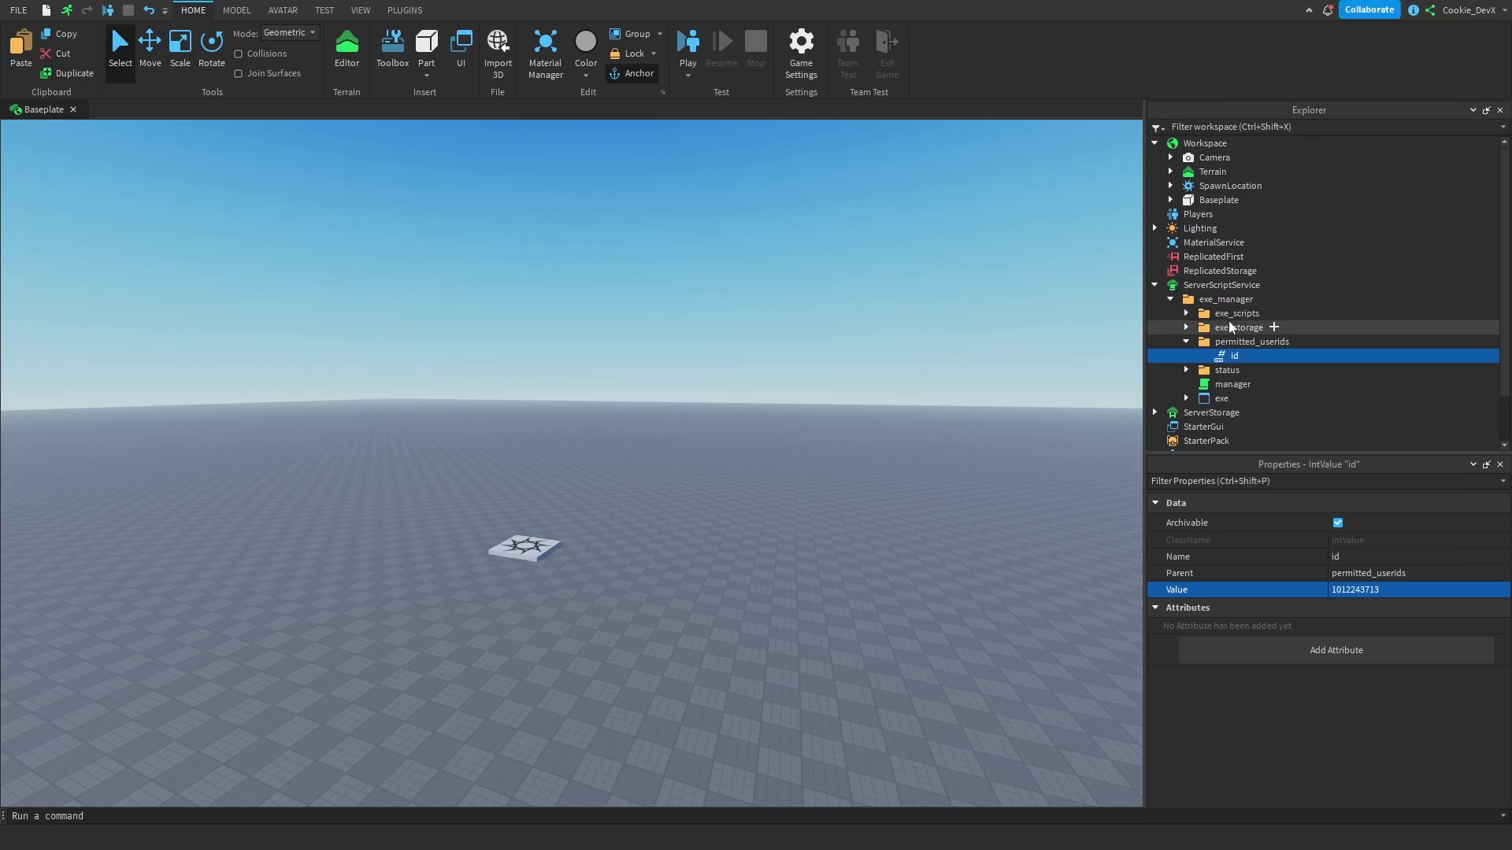
right_click(1230, 341)
left_click(1263, 57)
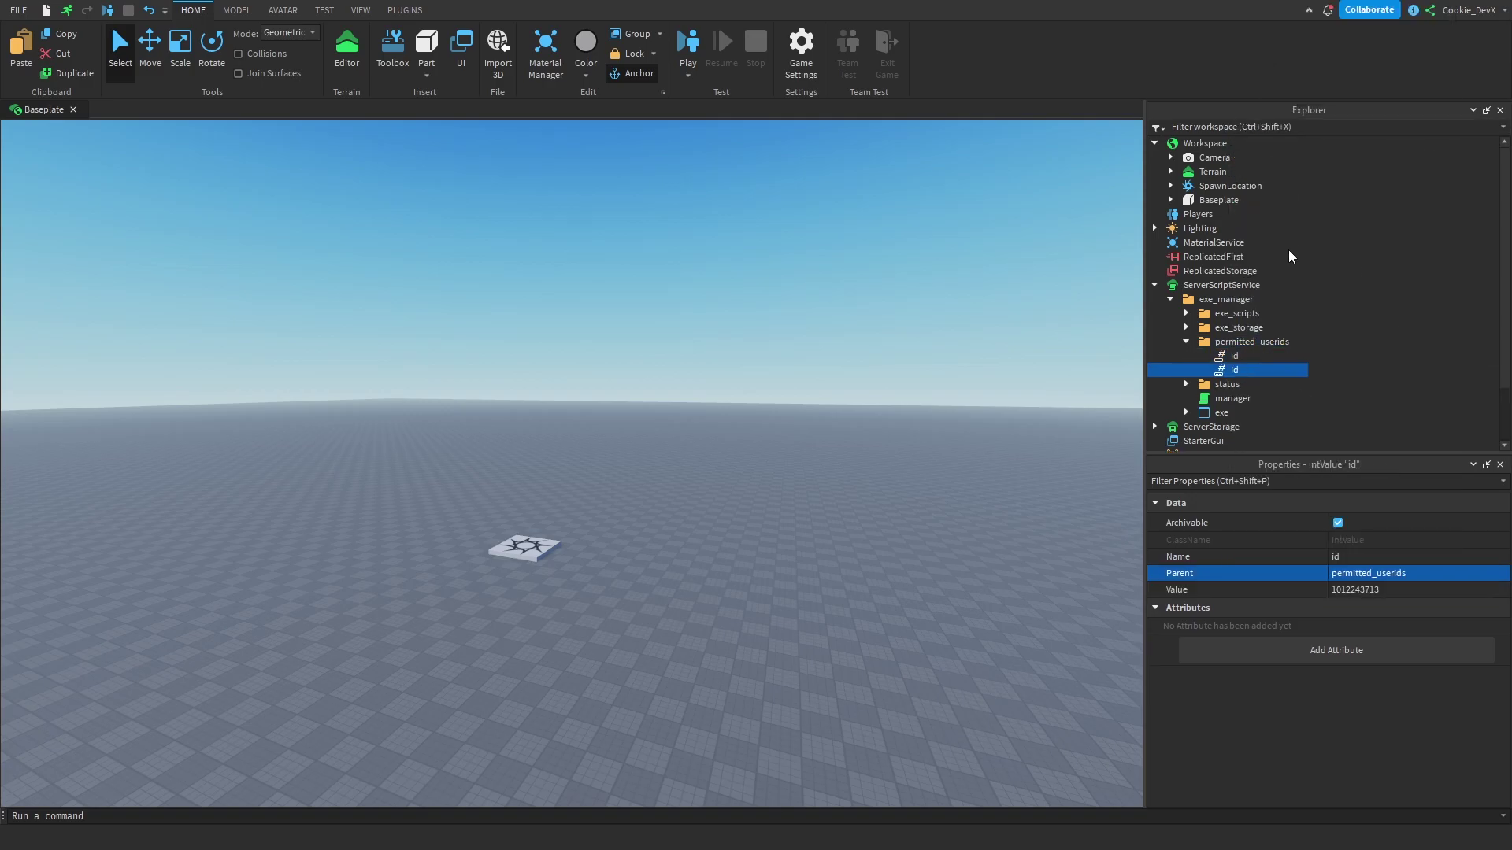
- Set the second id's Value property to a placeholder user ID and select the first id in permitted_userids
left_click(1379, 595)
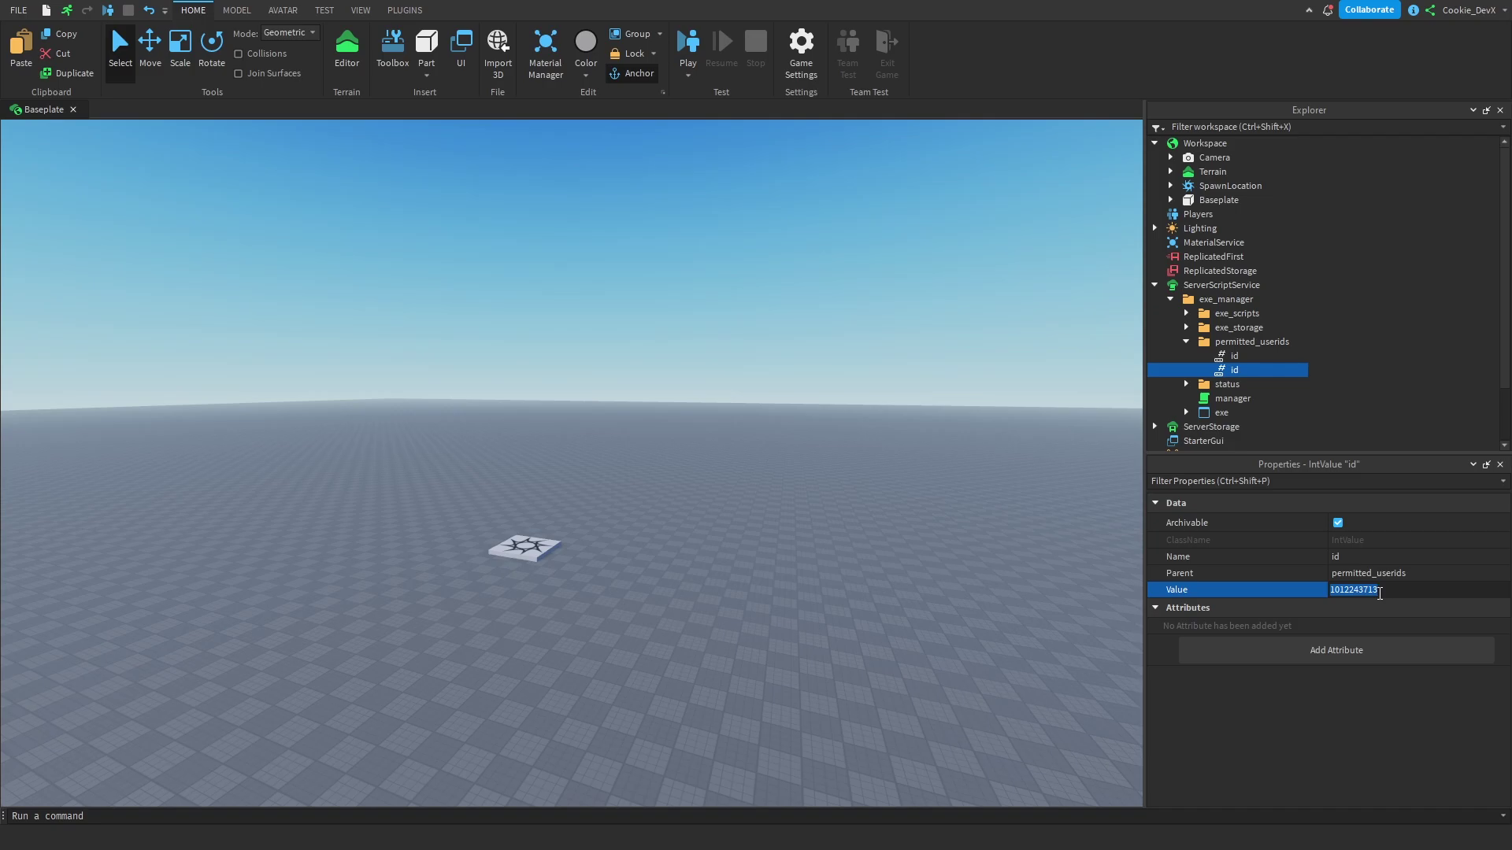
type("12")
key("Return")
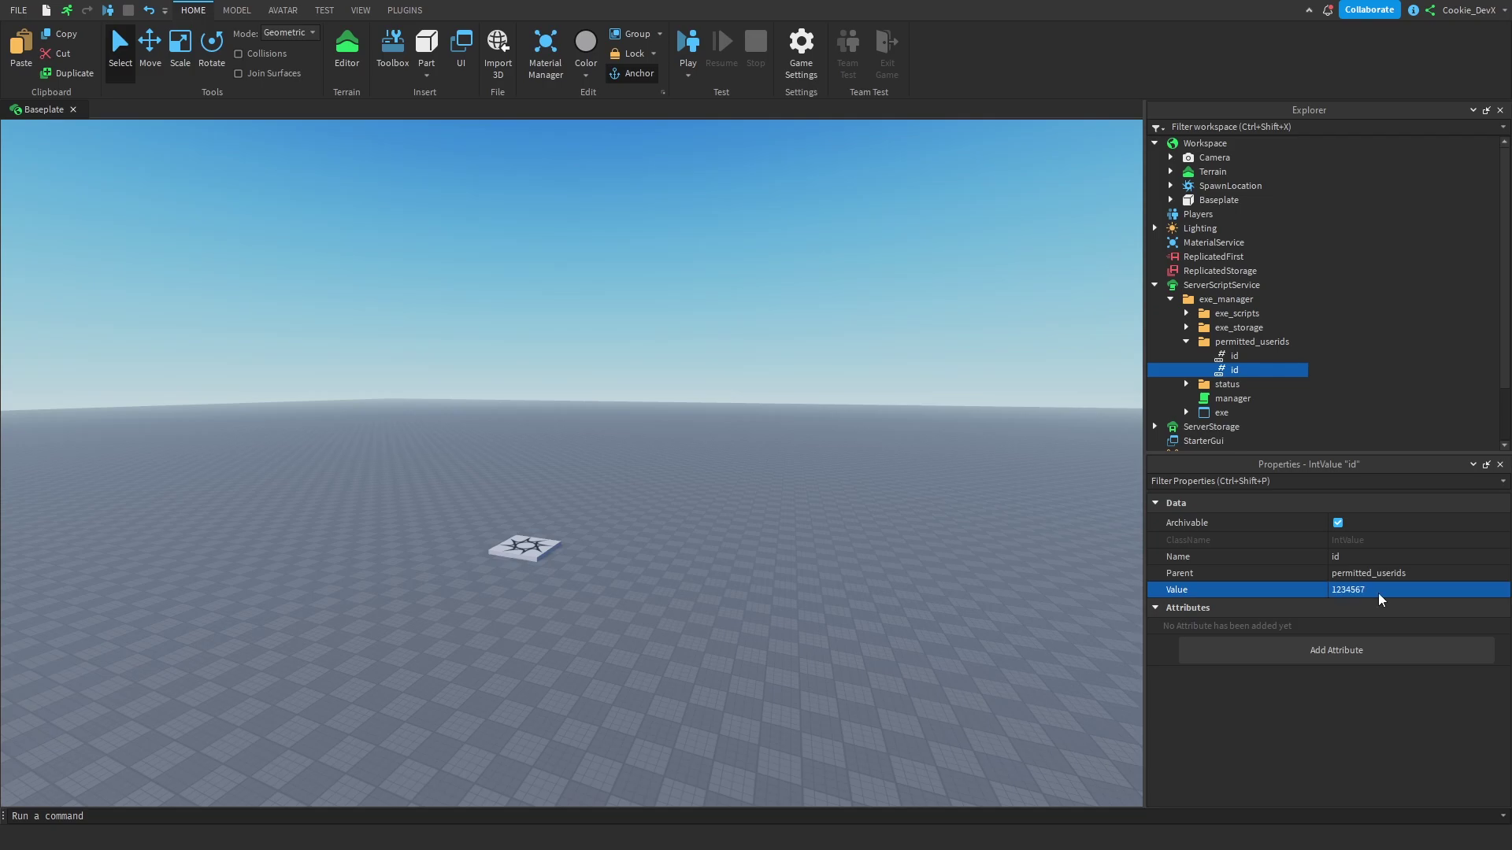
left_click(1240, 343)
left_click(1234, 355)
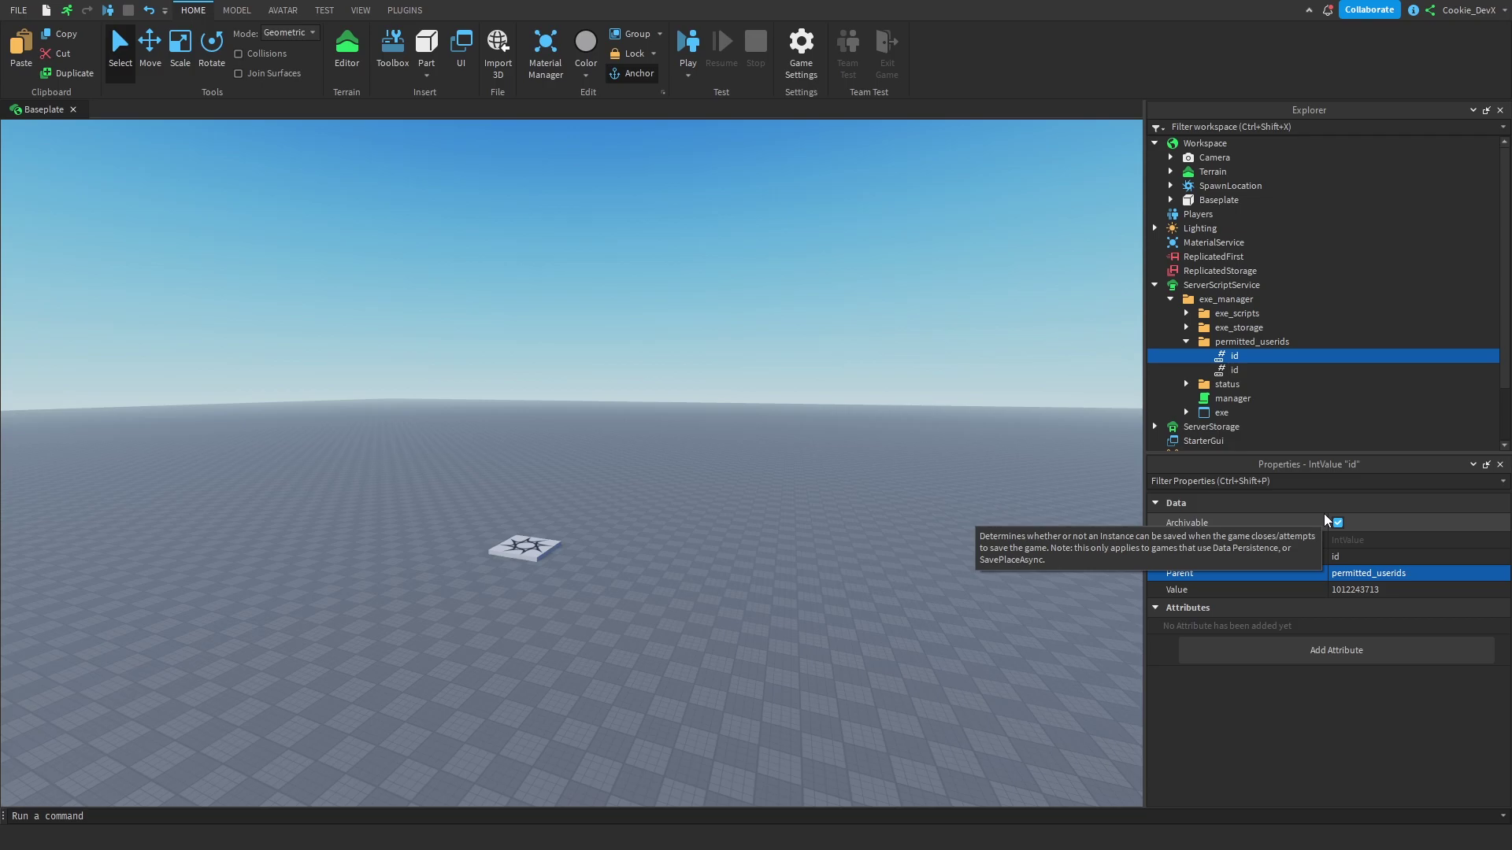
- Publish the place to Roblox under the name "Exe test" and dismiss the publishing dialog
key("alt+p")
left_click(714, 536)
left_click(749, 207)
key("ctrl+a")
key("BackSpace")
type("Exe test")
left_click(1043, 684)
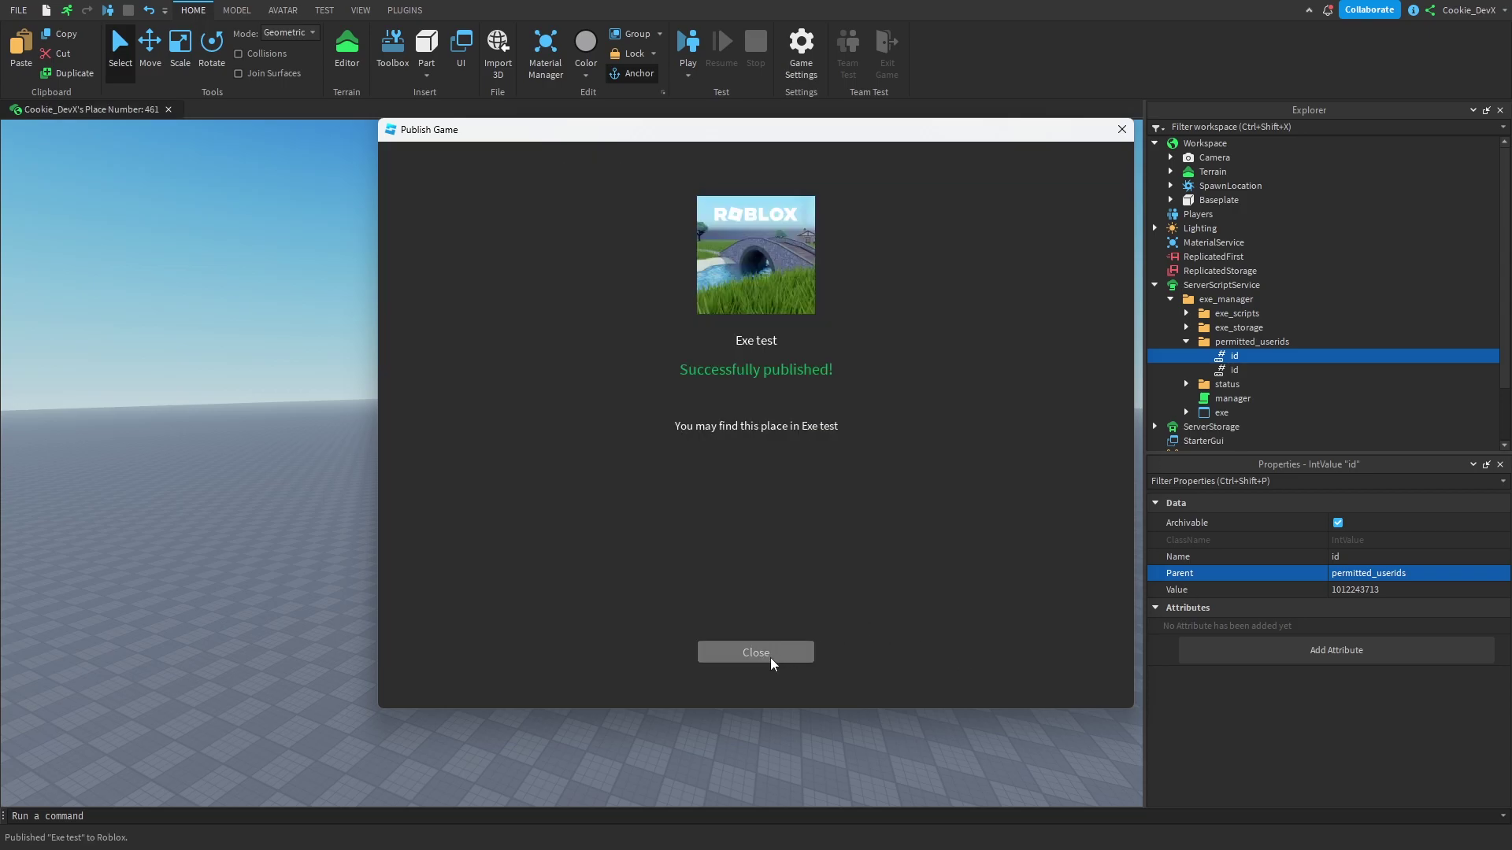
left_click(766, 657)
- Enable Studio Access to API Services in the game's security settings and save the change
left_click(800, 49)
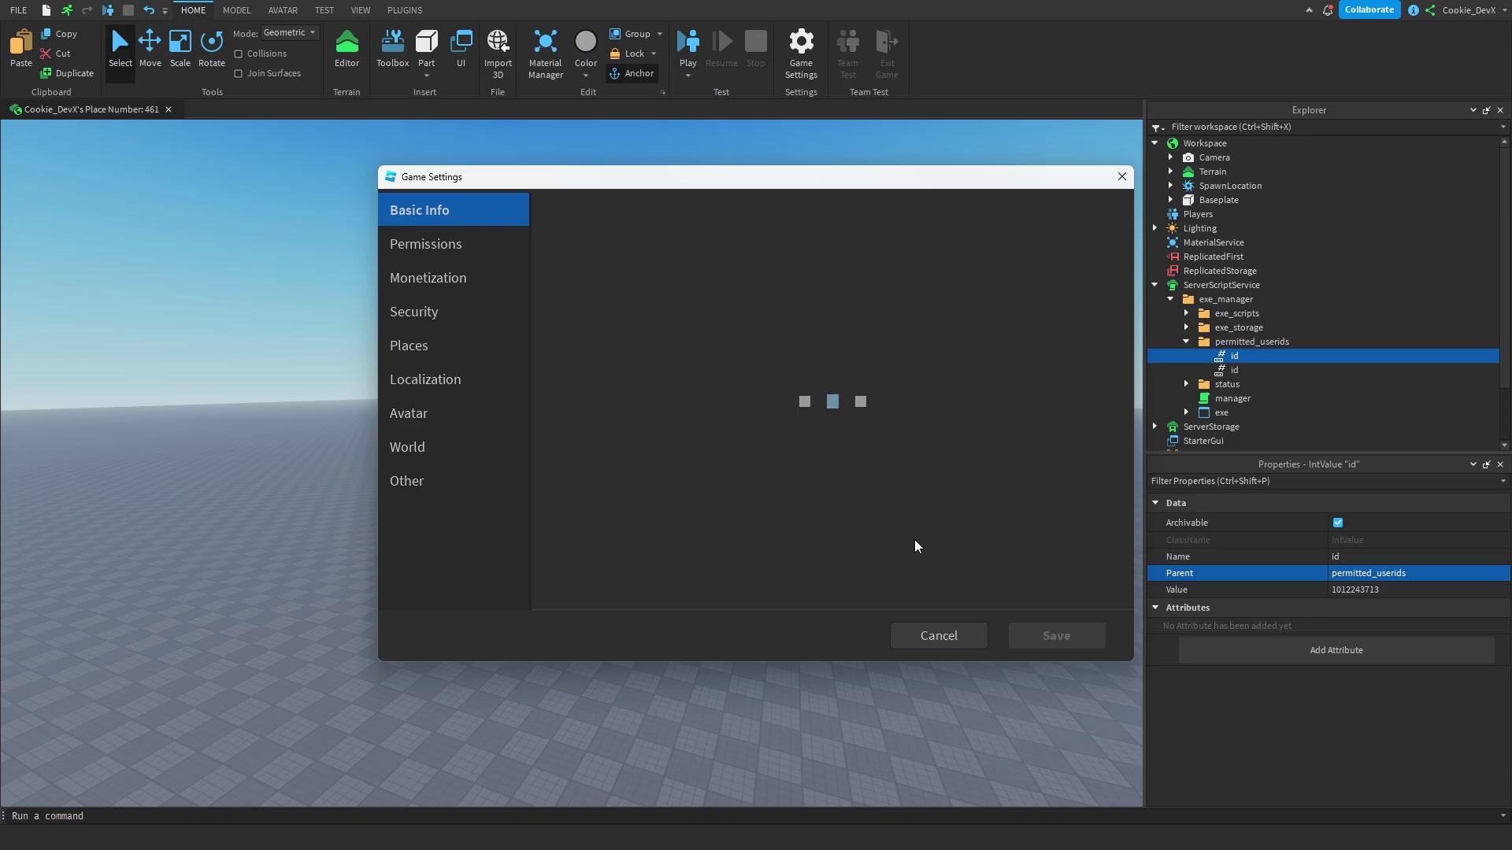
left_click(457, 312)
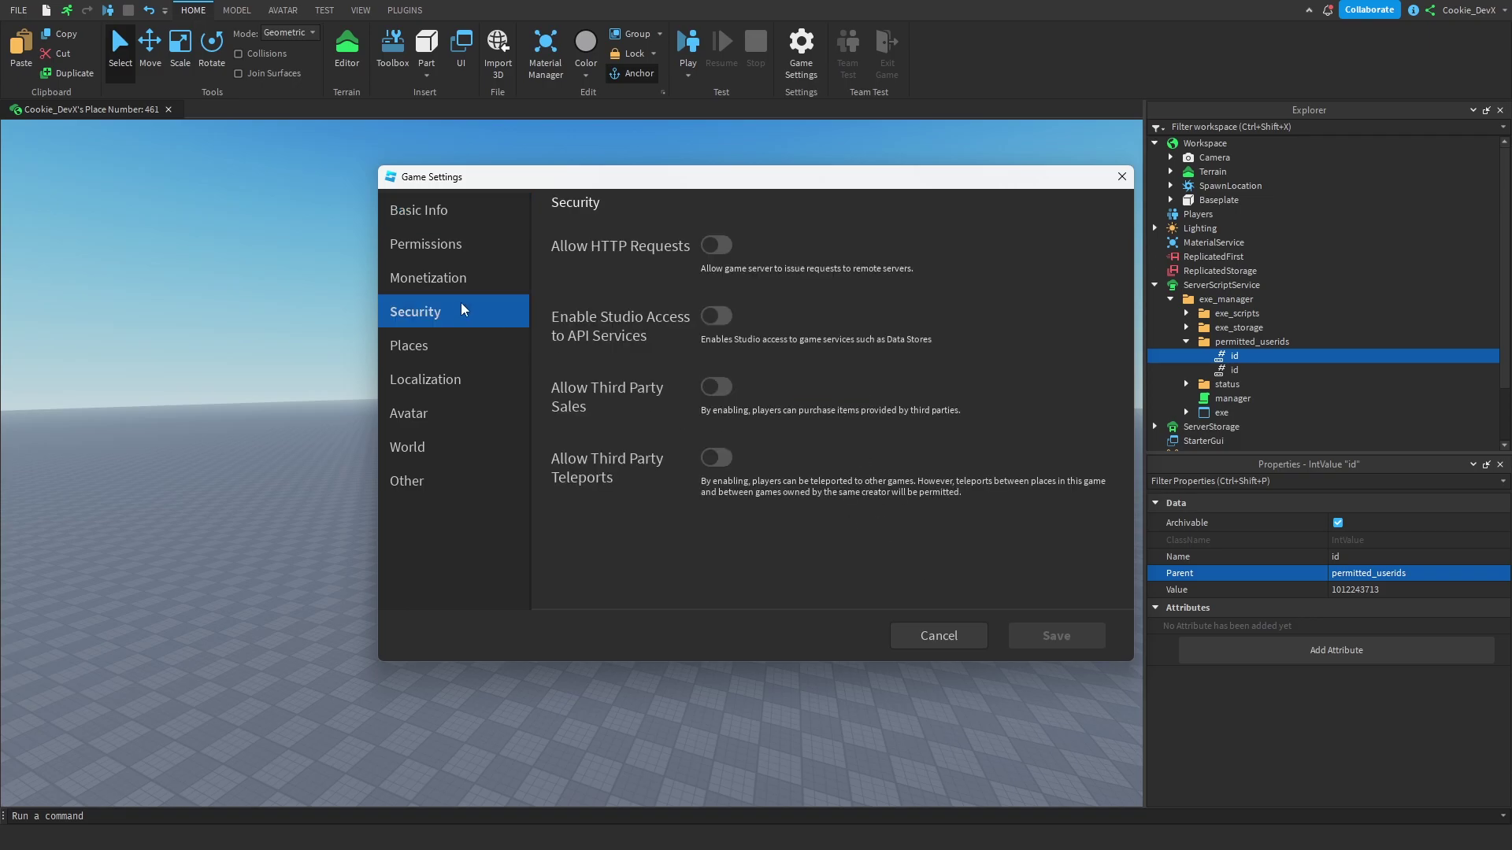
left_click(719, 318)
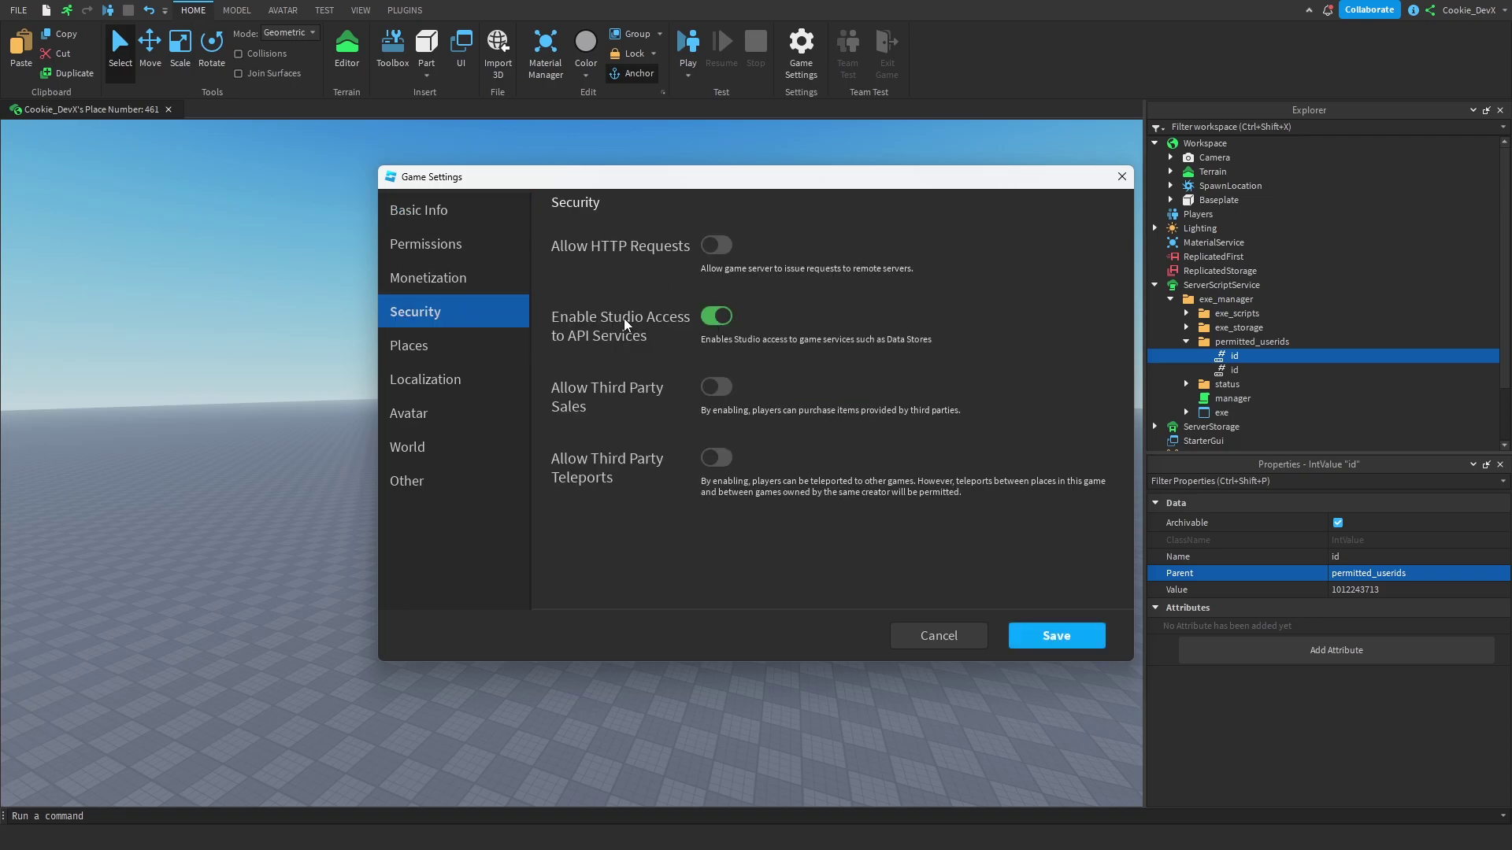
left_click(1056, 642)
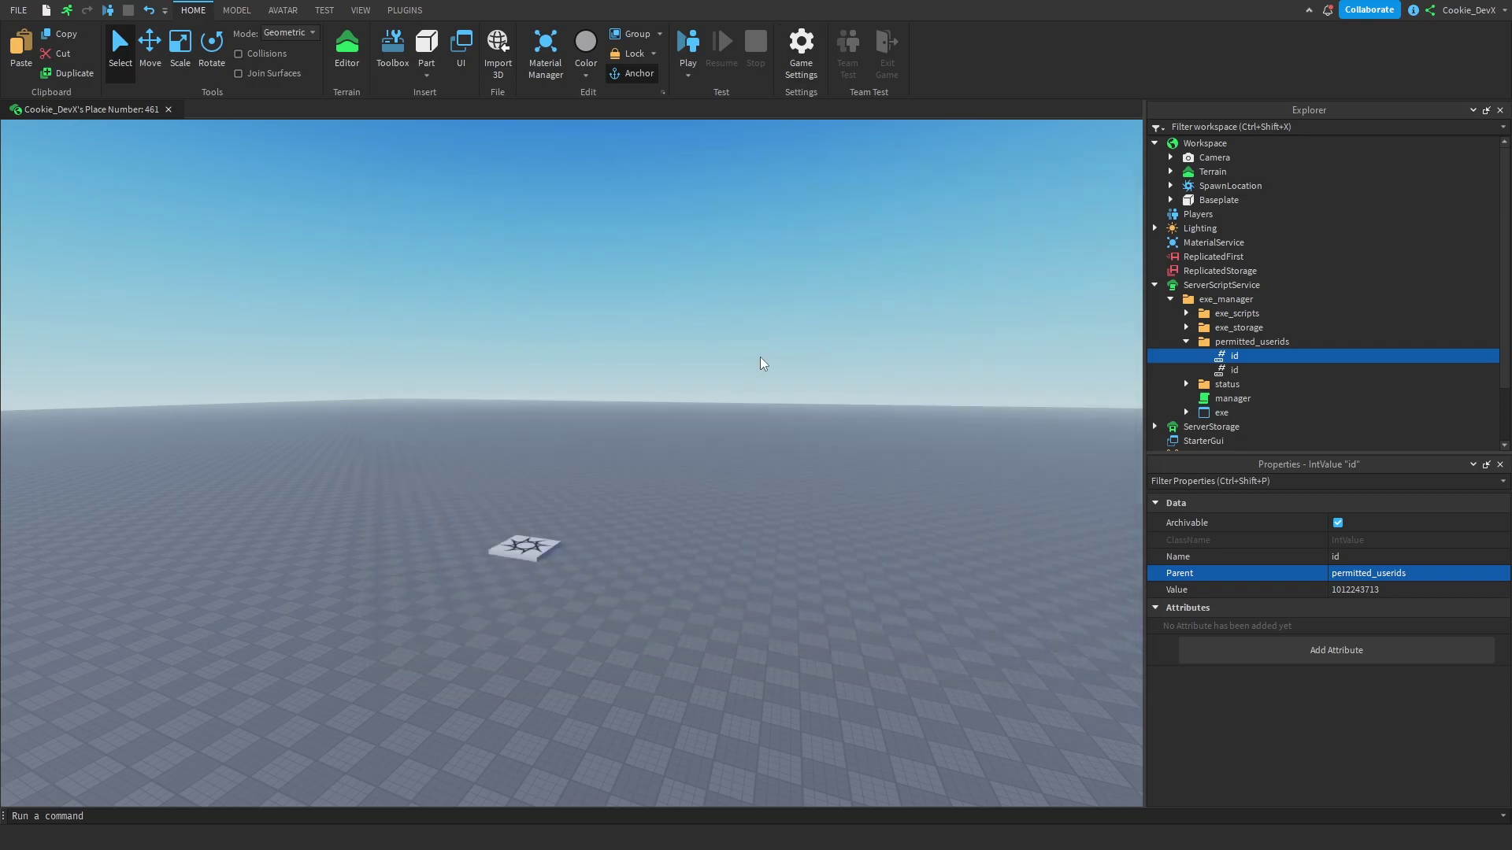
- Start a playtest, clear away the Words of Encouragement window and open the exe admin panel in the game
left_click(689, 49)
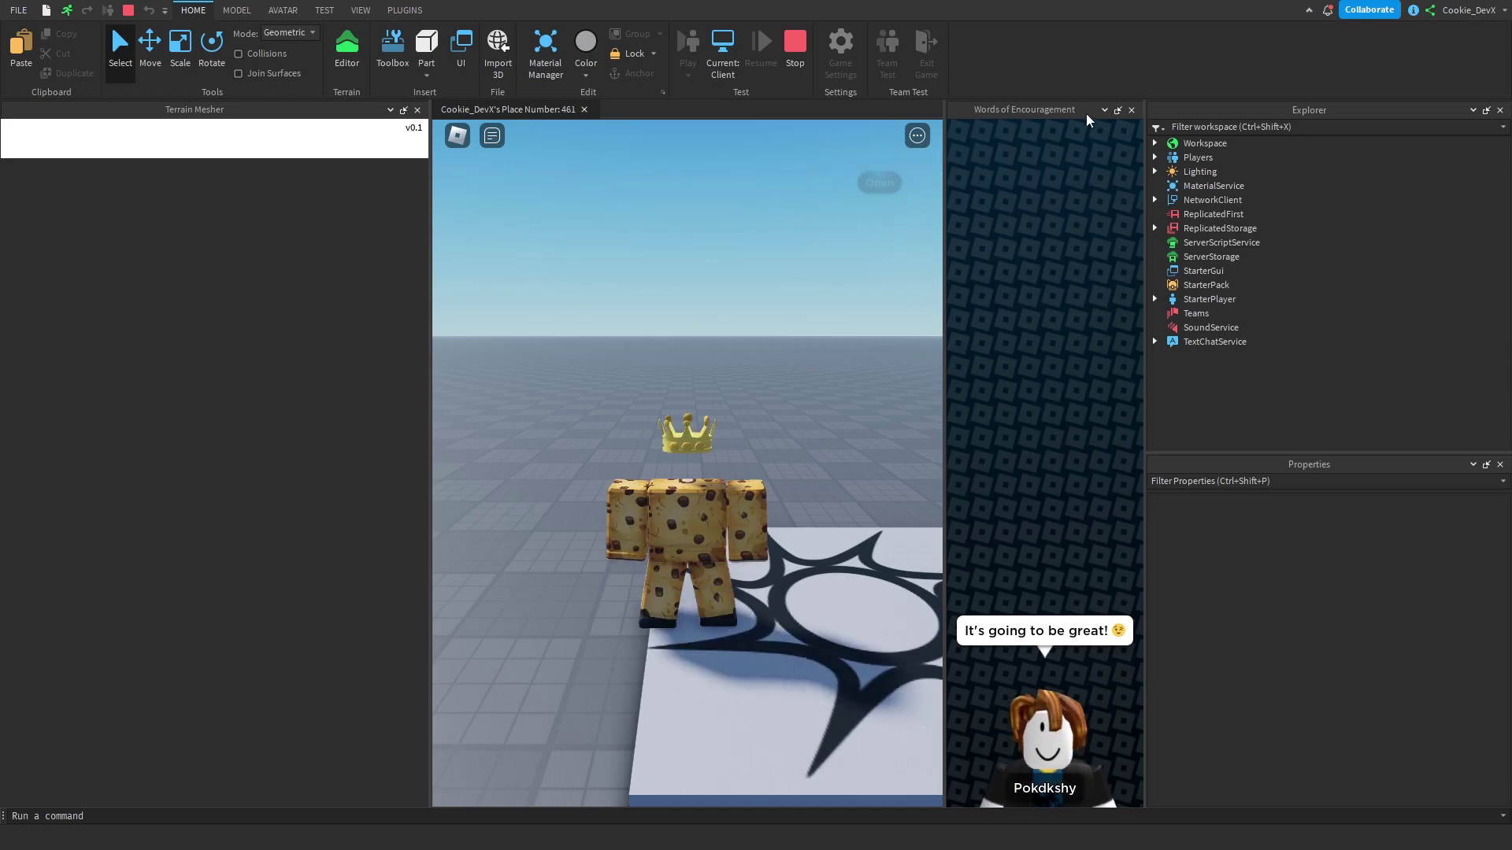
left_click(1131, 110)
left_click(1075, 184)
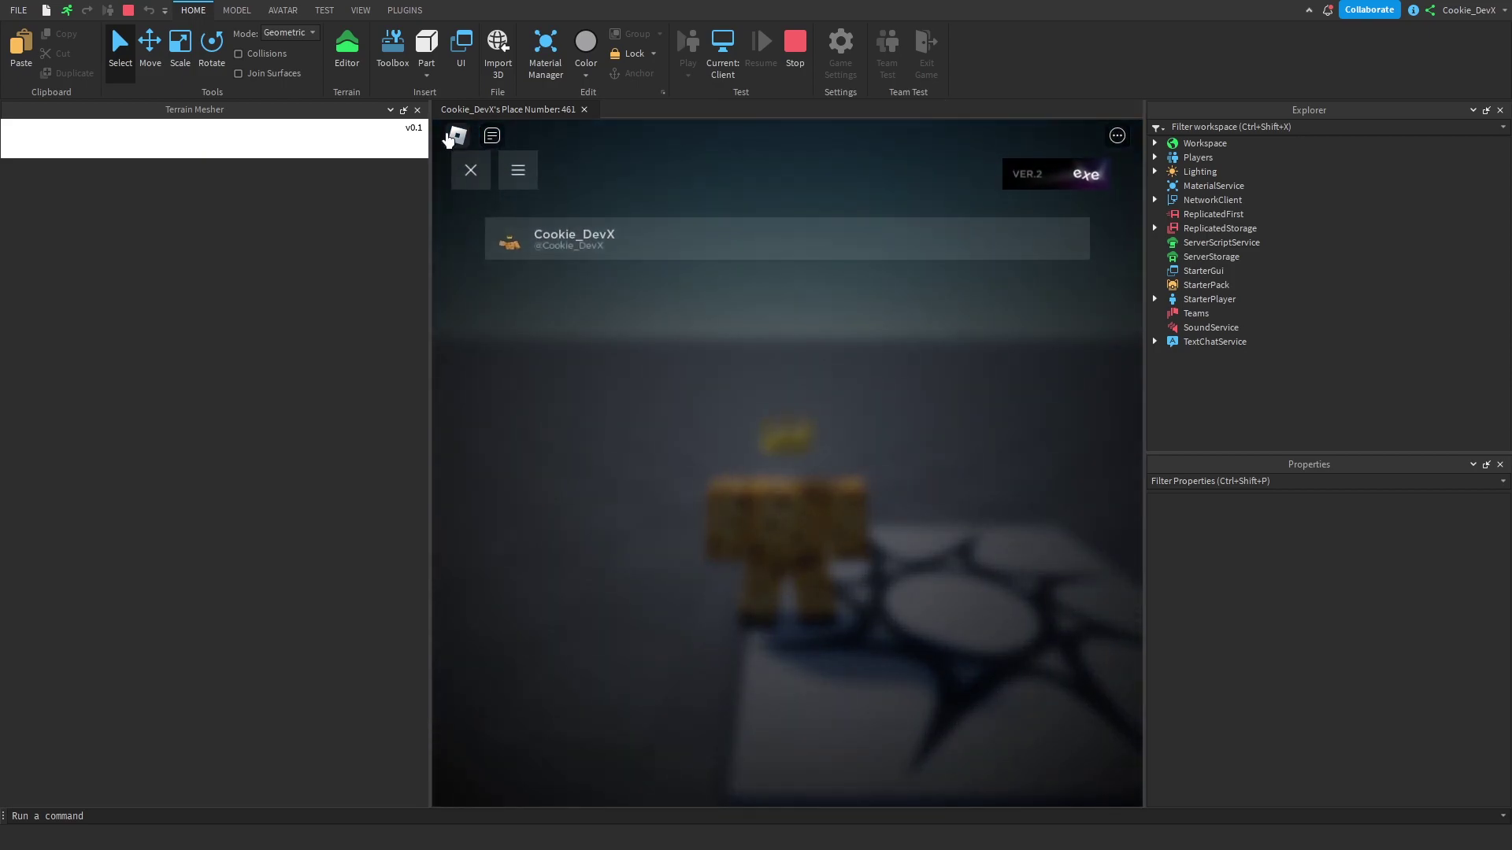
- Close the Terrain Mesher window and view the Credits page of the exe admin panel
left_click(417, 110)
left_click(535, 255)
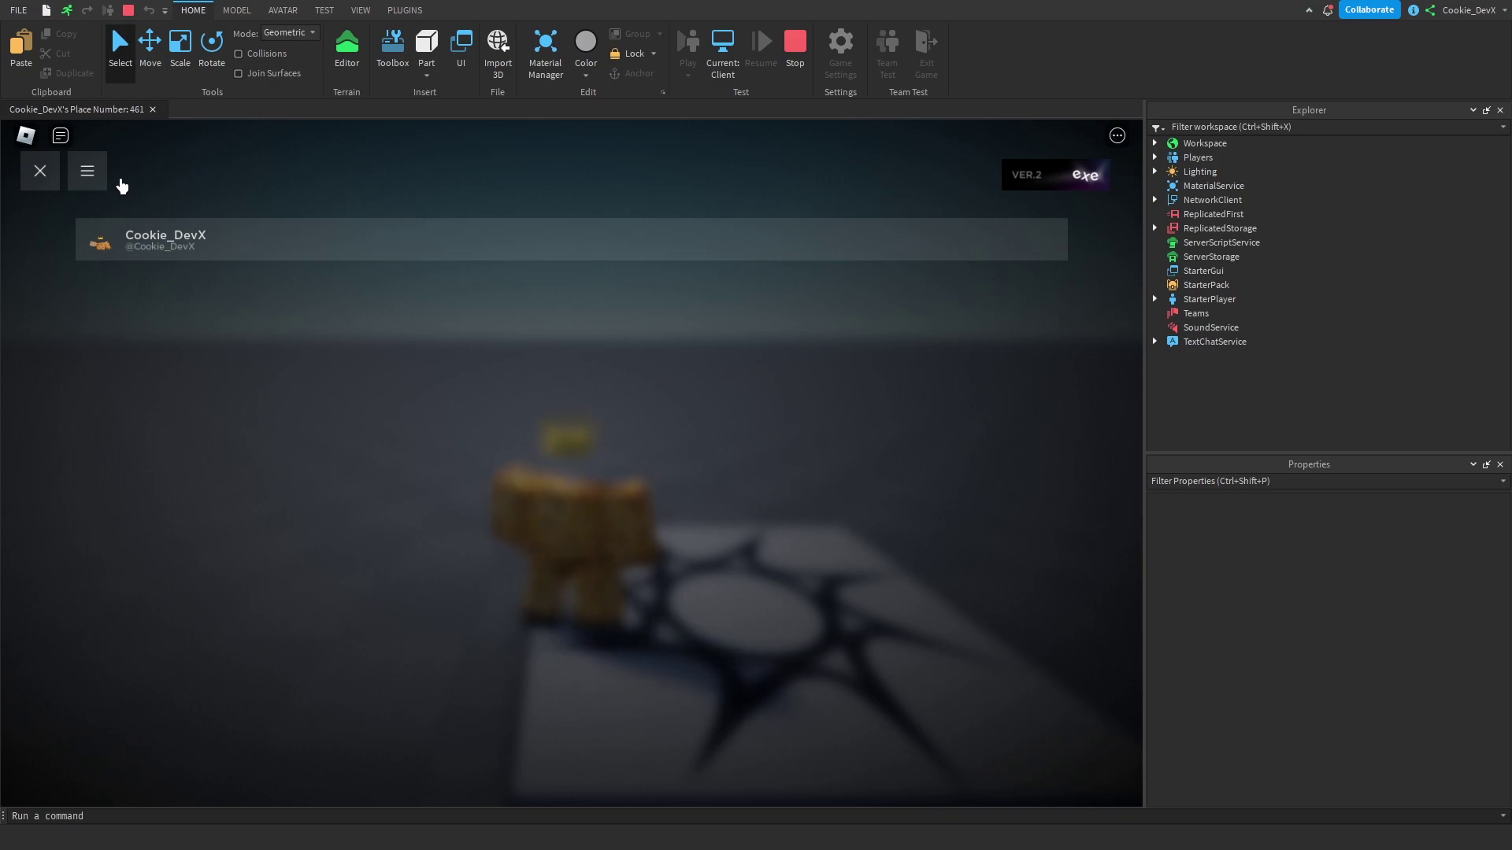
left_click(93, 170)
left_click(110, 499)
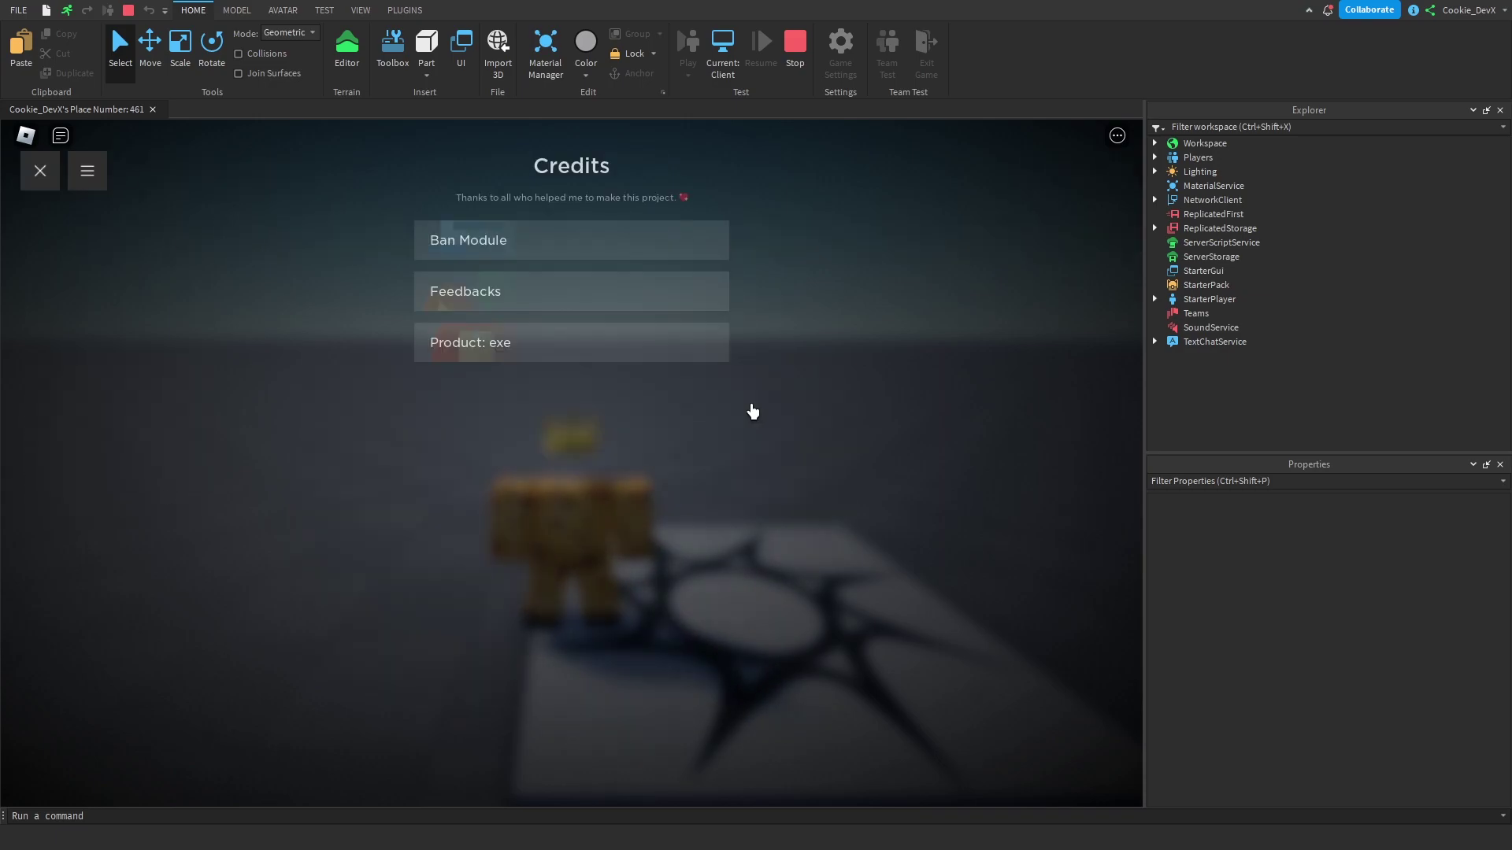